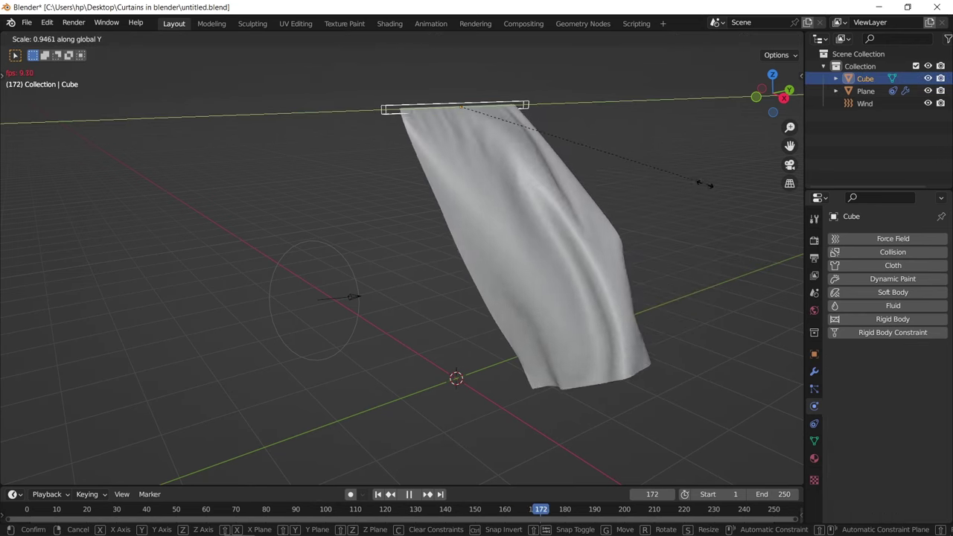
Scale the bar at the curtain's upper edge along the global Y axis while the cloth simulation plays
{"action": "left_click", "coordinate": [619, 159]}
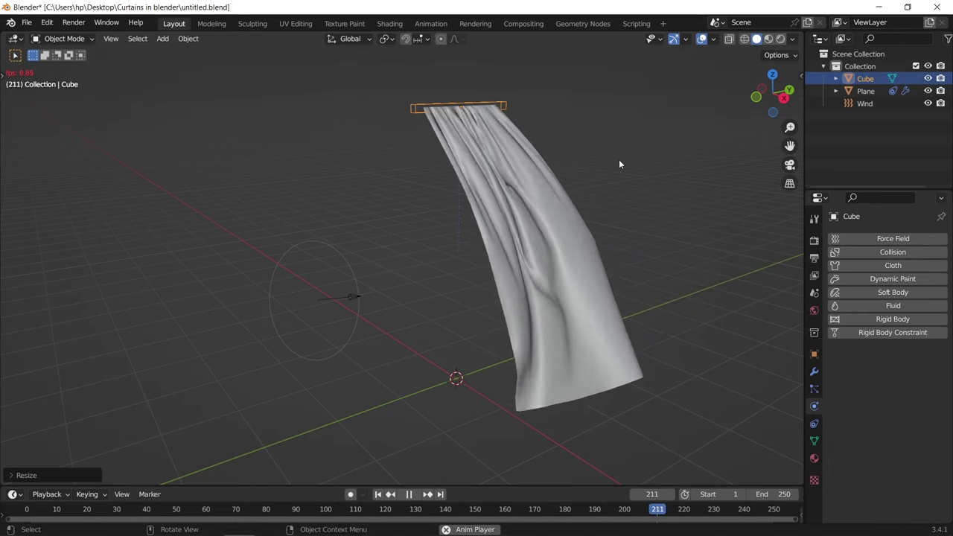
{"action": "key", "text": "s"}
{"action": "key", "text": "y"}
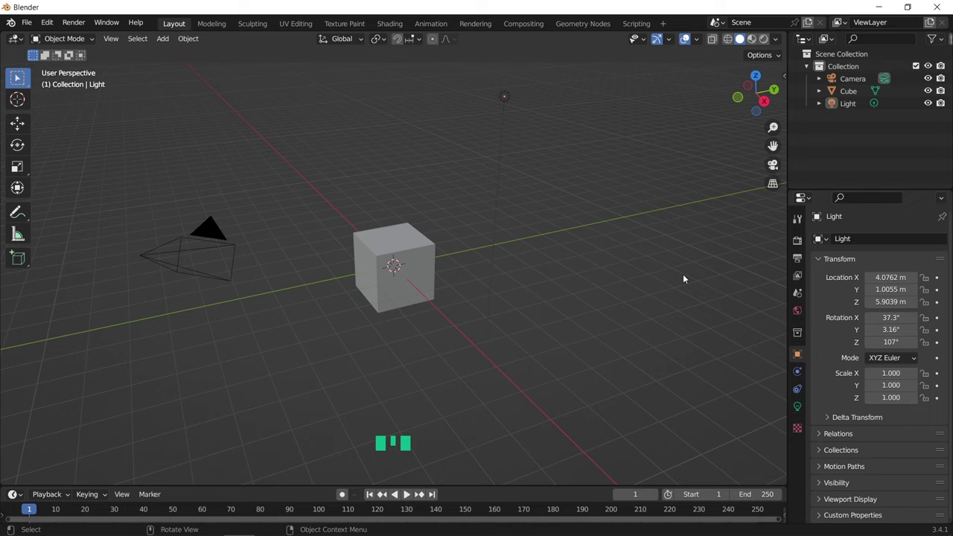
Delete all the default objects: the camera, cube and light
{"action": "key", "text": "a"}
{"action": "key", "text": "x"}
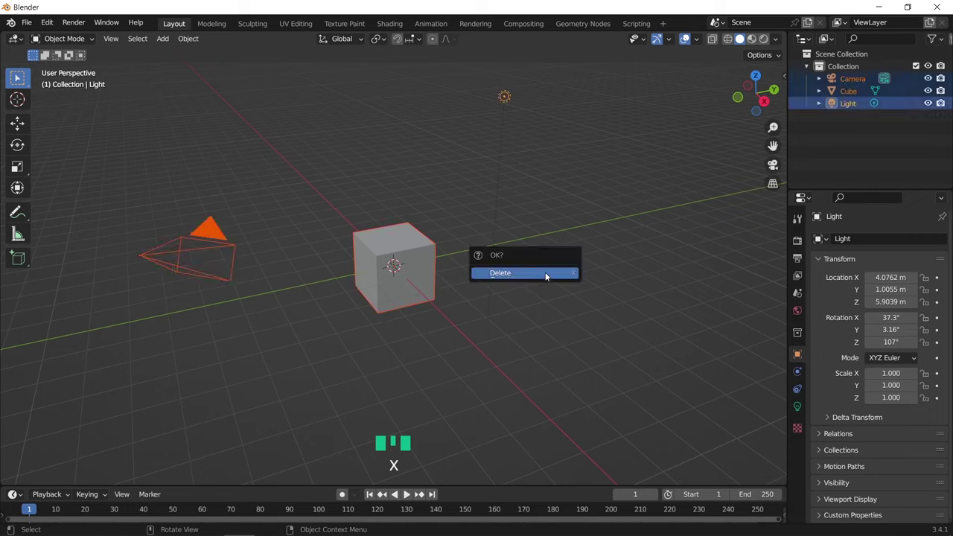
{"action": "left_click", "coordinate": [542, 273]}
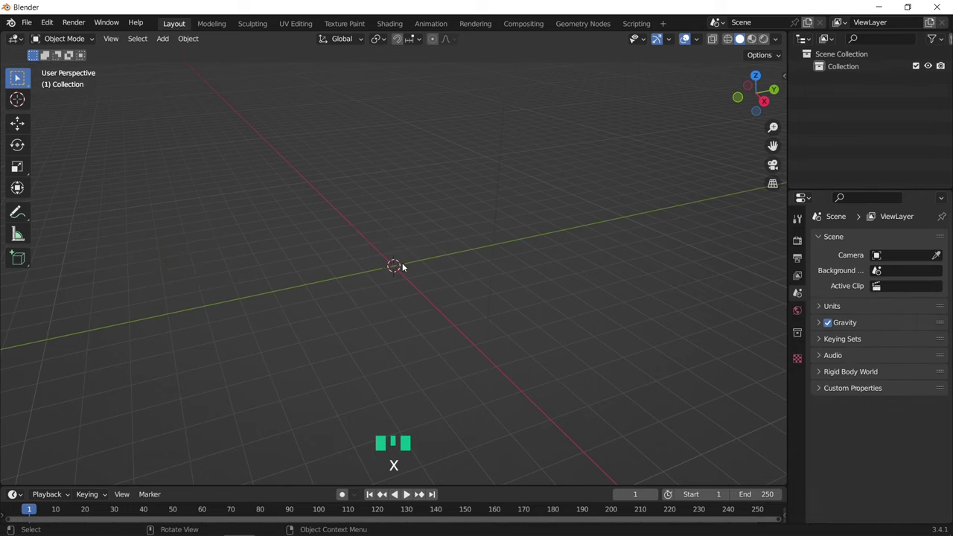
Add a mesh plane at the world origin and frame it in the view
{"action": "key", "text": "shift+a"}
{"action": "mouse_move", "coordinate": [406, 260]}
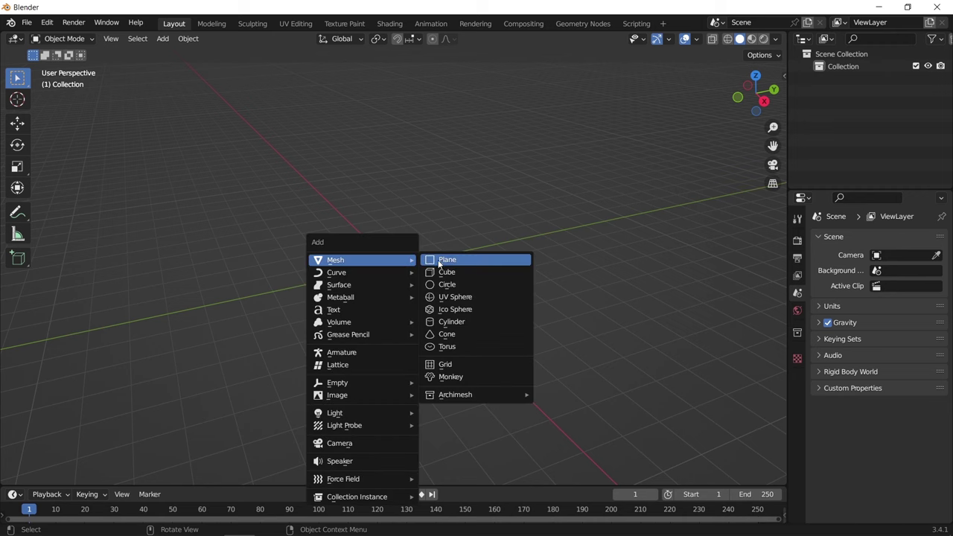
{"action": "left_click", "coordinate": [442, 260]}
{"action": "key", "text": "KP_Decimal"}
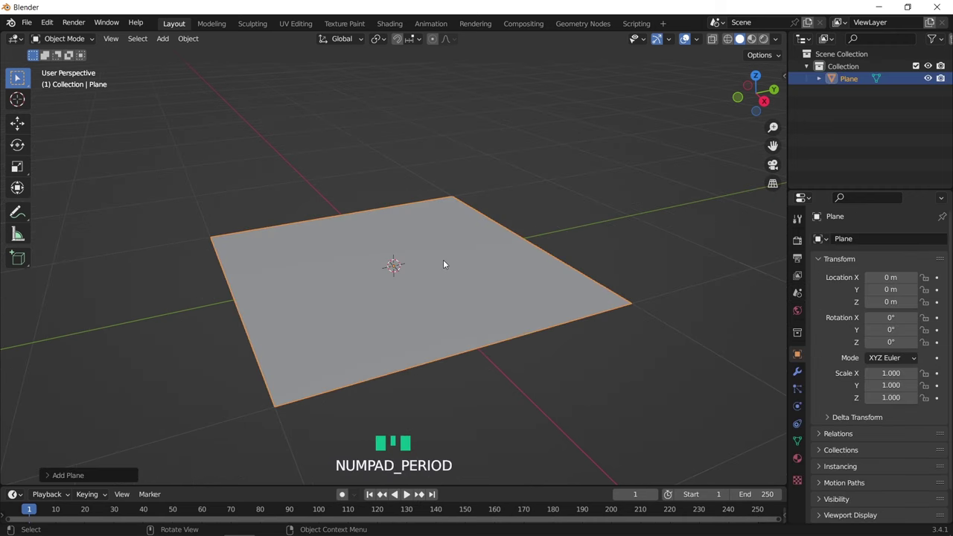
Set the plane's Y dimension to 1 m
{"action": "key", "text": "n"}
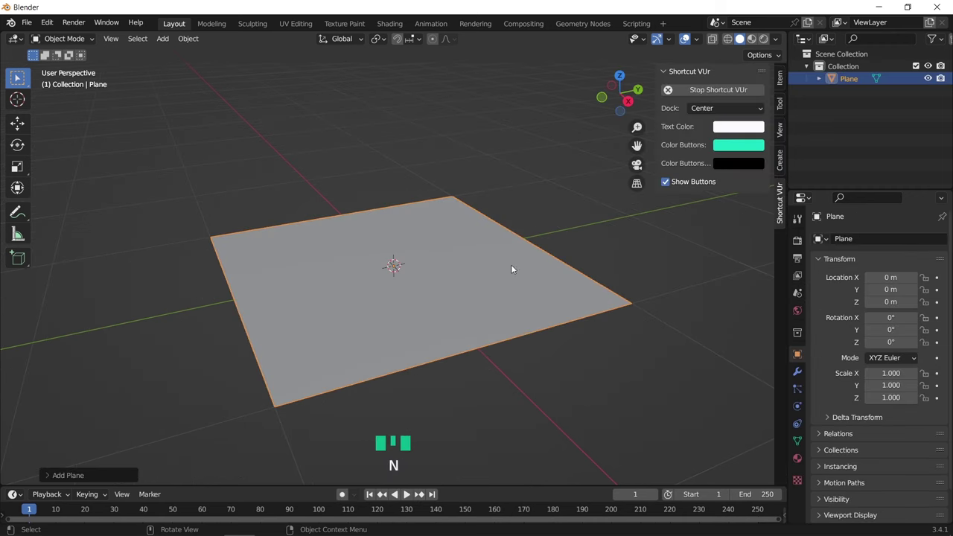
{"action": "left_click", "coordinate": [779, 79]}
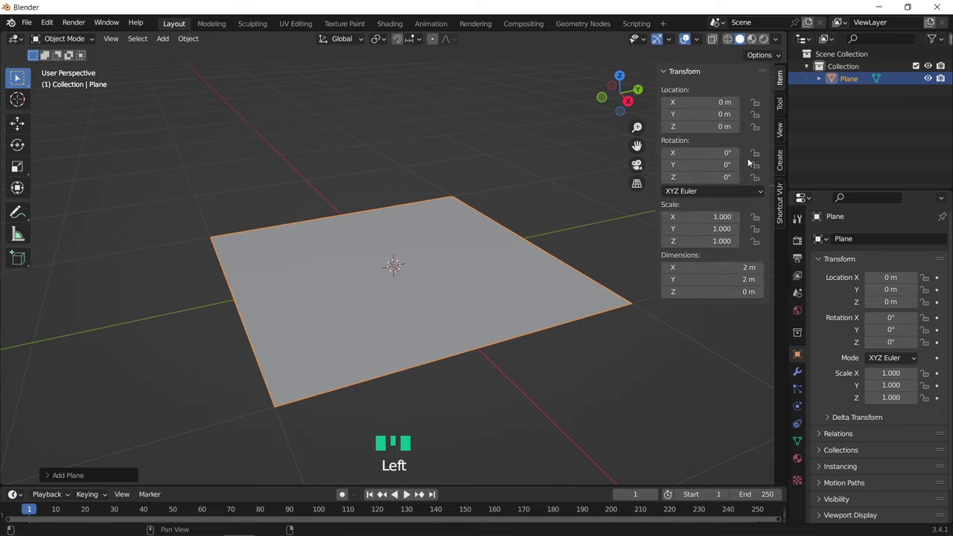
{"action": "left_click", "coordinate": [722, 278]}
{"action": "type", "text": "1"}
{"action": "key", "text": "Return"}
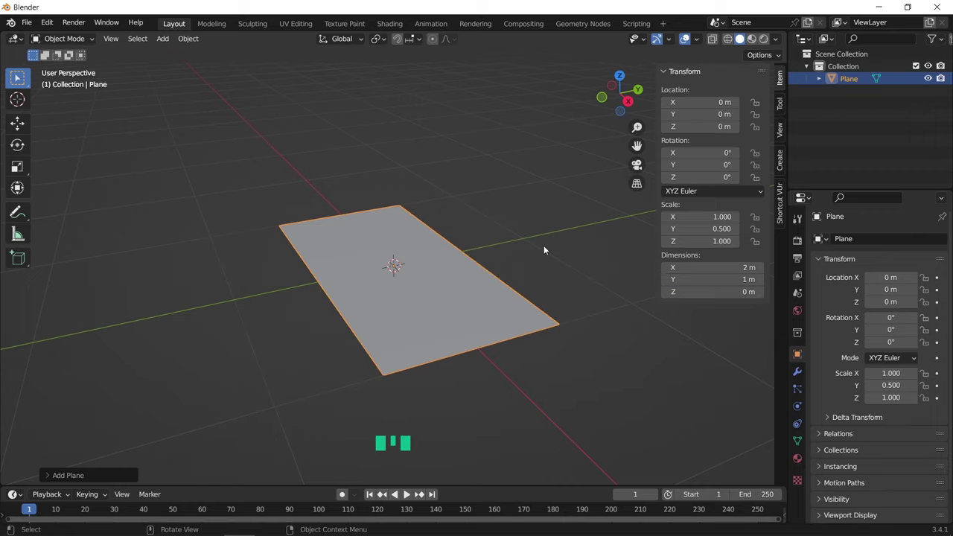
{"action": "key", "text": "n"}
Subdivide the plane's mesh with 30 cuts in Edit Mode, and return to Object Mode
{"action": "middle_click_drag", "start_coordinate": [544, 245], "coordinate": [478, 276]}
{"action": "key", "text": "Tab"}
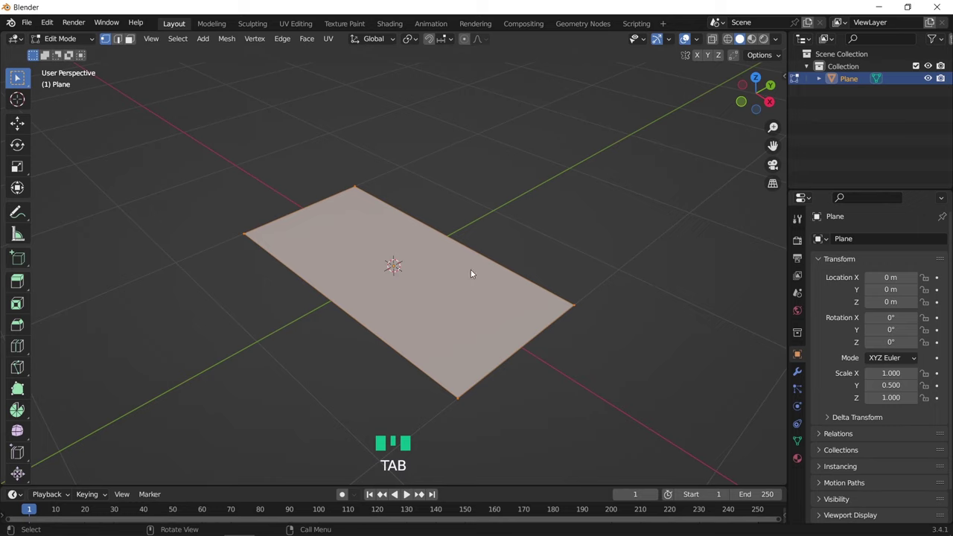
{"action": "right_click", "coordinate": [447, 257]}
{"action": "left_click", "coordinate": [446, 258]}
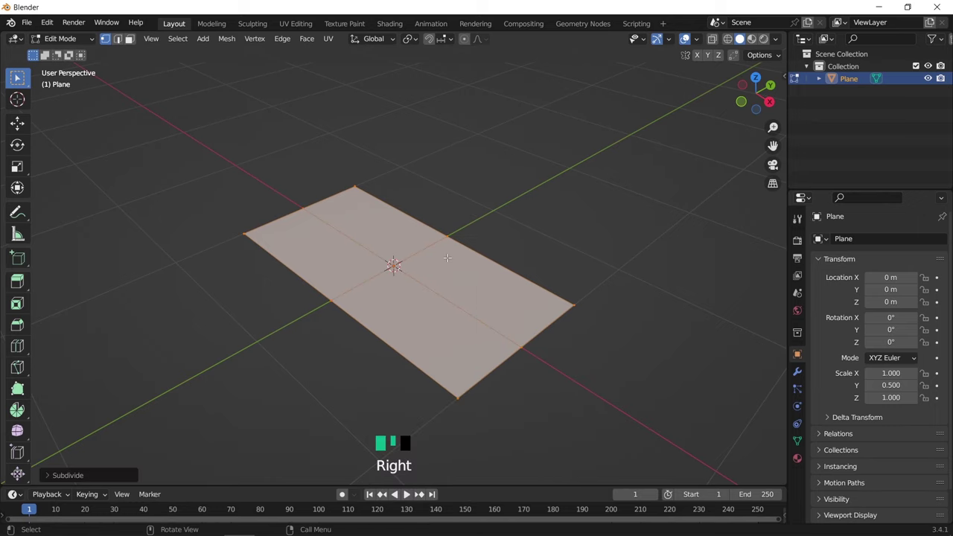
{"action": "left_click", "coordinate": [115, 476]}
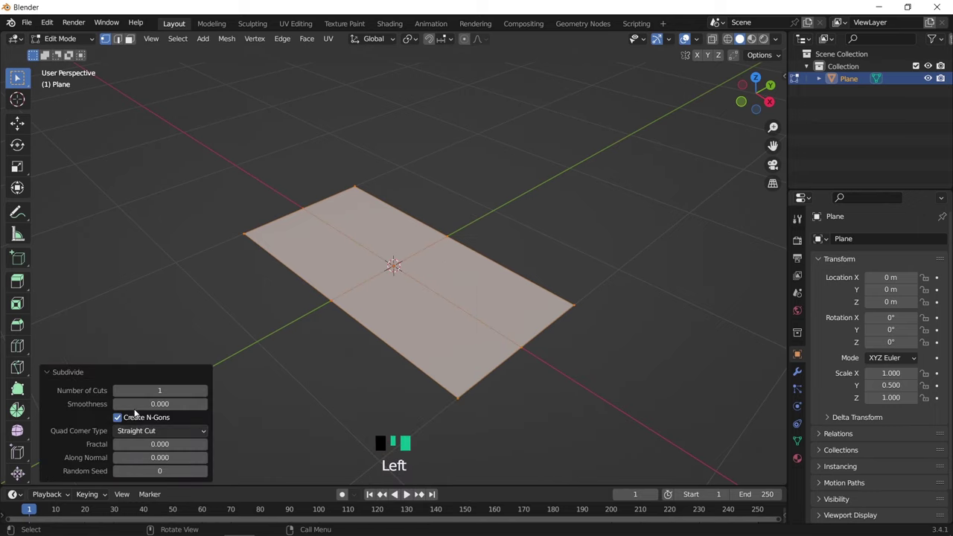
{"action": "double_click", "coordinate": [162, 390]}
{"action": "type", "text": "30"}
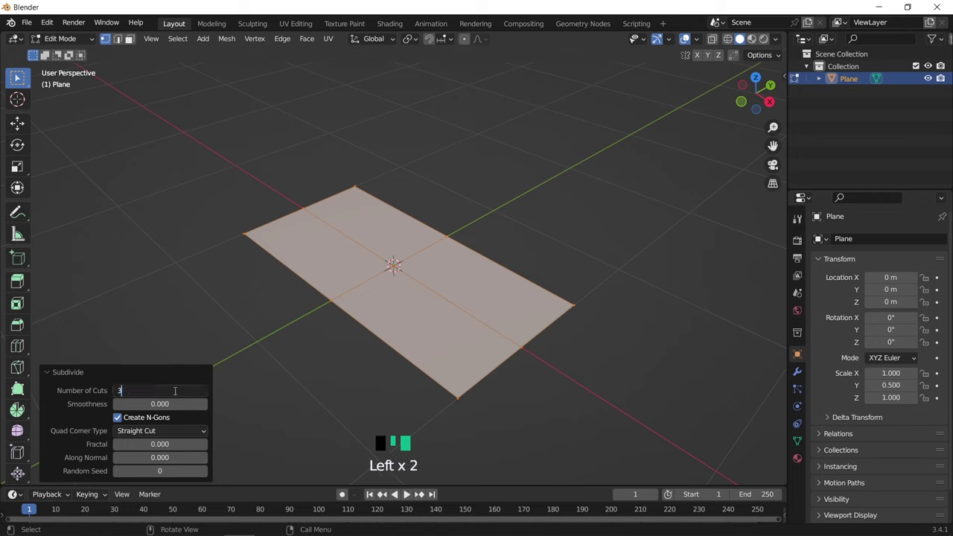
{"action": "key", "text": "Return"}
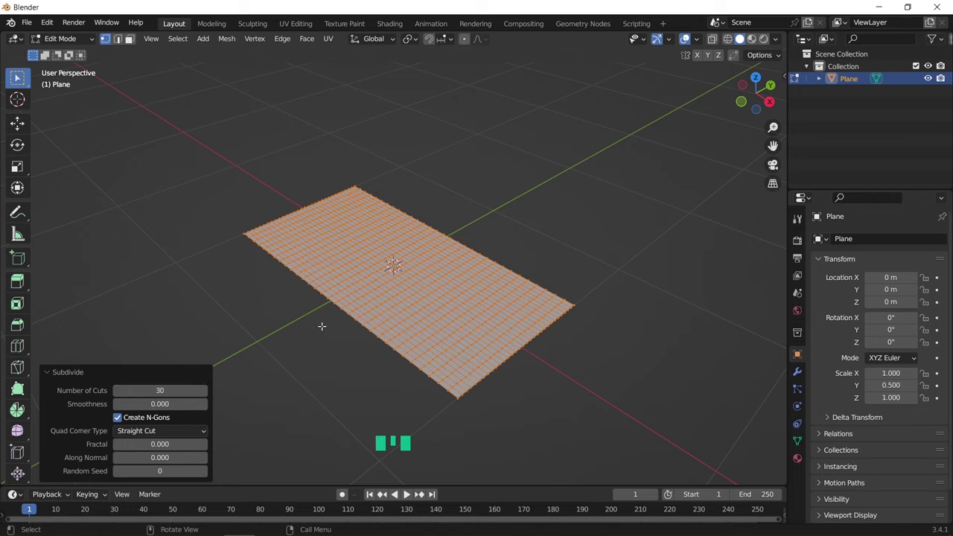
{"action": "key", "text": "Tab"}
Rotate the plane 90° about the global Y axis so that it stands upright
{"action": "type", "text": "ry"}
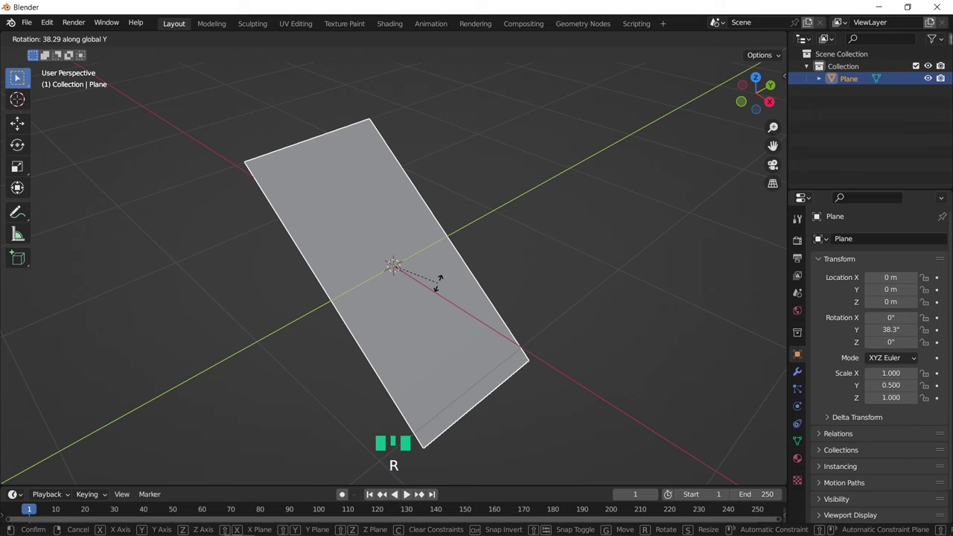
{"action": "type", "text": "90"}
{"action": "key", "text": "Return"}
Raise the upright plane about 1 m along the global Z axis and apply its scale
{"action": "key", "text": "g"}
{"action": "key", "text": "z"}
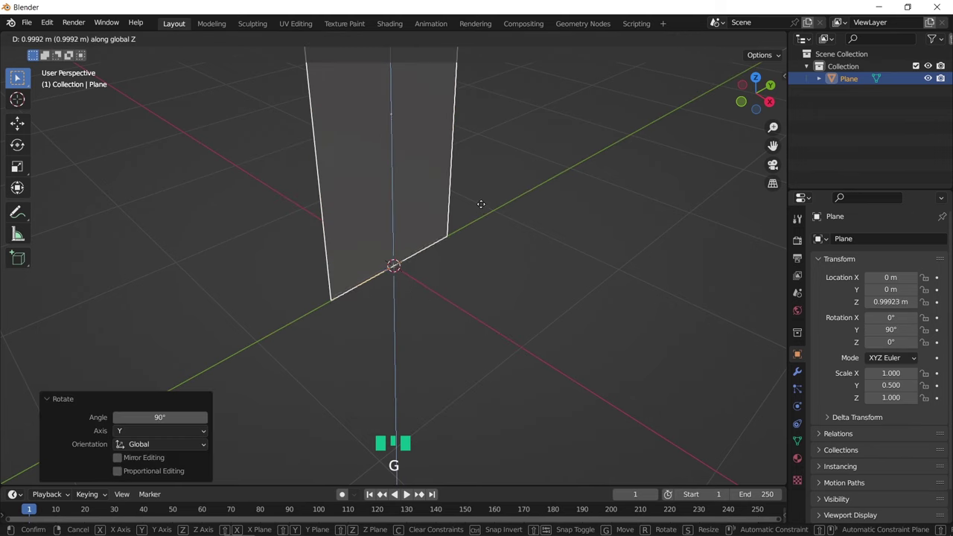
{"action": "left_click", "coordinate": [479, 201]}
{"action": "middle_click_drag", "start_coordinate": [475, 360], "coordinate": [510, 364]}
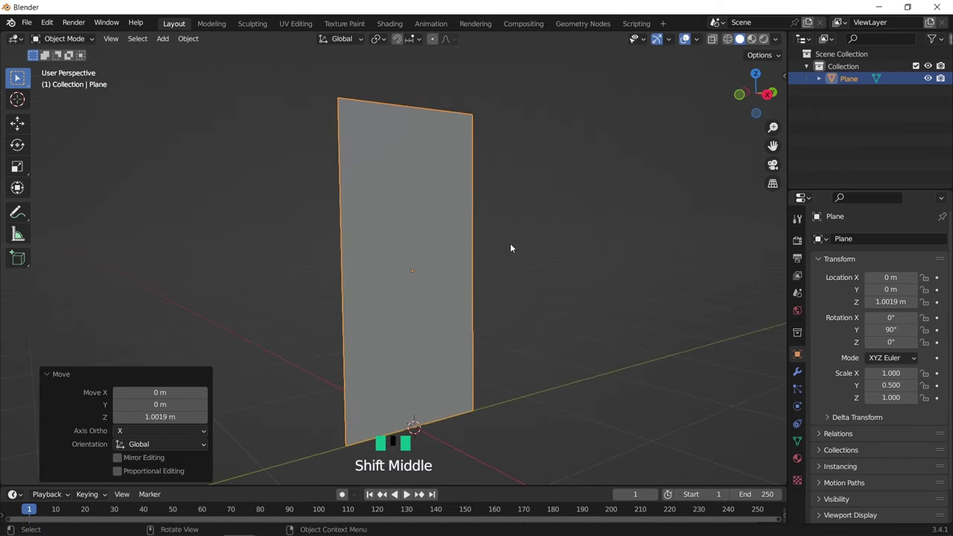
{"action": "key", "text": "ctrl+a"}
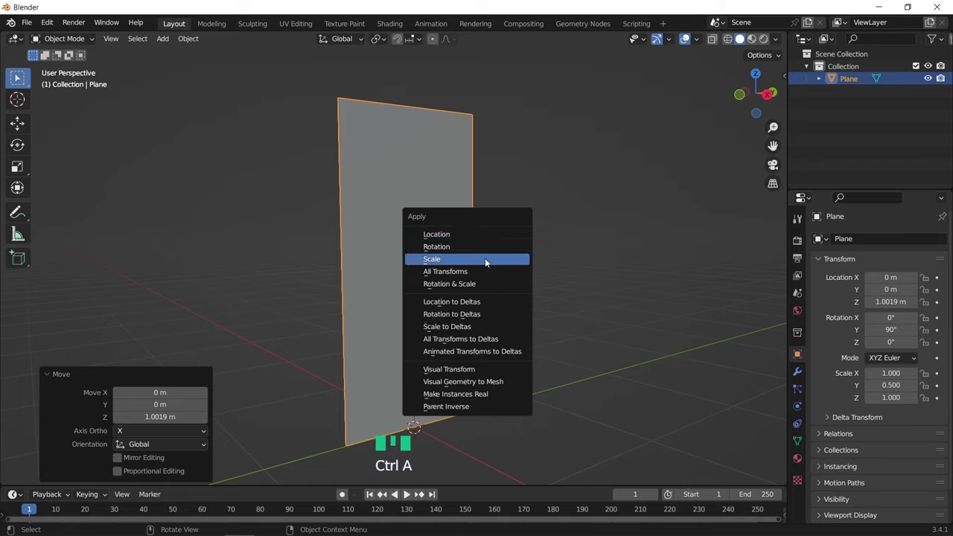
{"action": "left_click", "coordinate": [485, 260]}
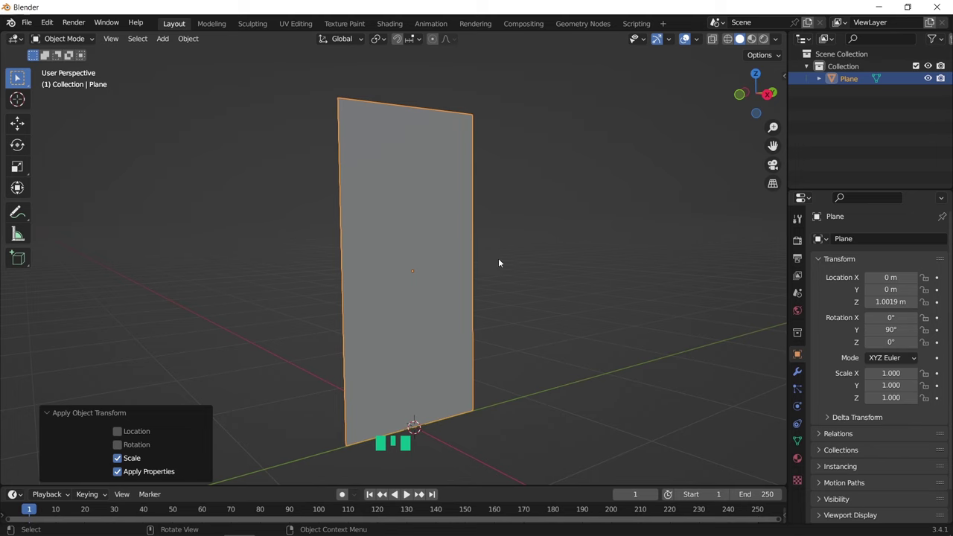
Add a Cloth modifier to the plane and load the Silk preset in its physics settings
{"action": "left_click", "coordinate": [795, 370]}
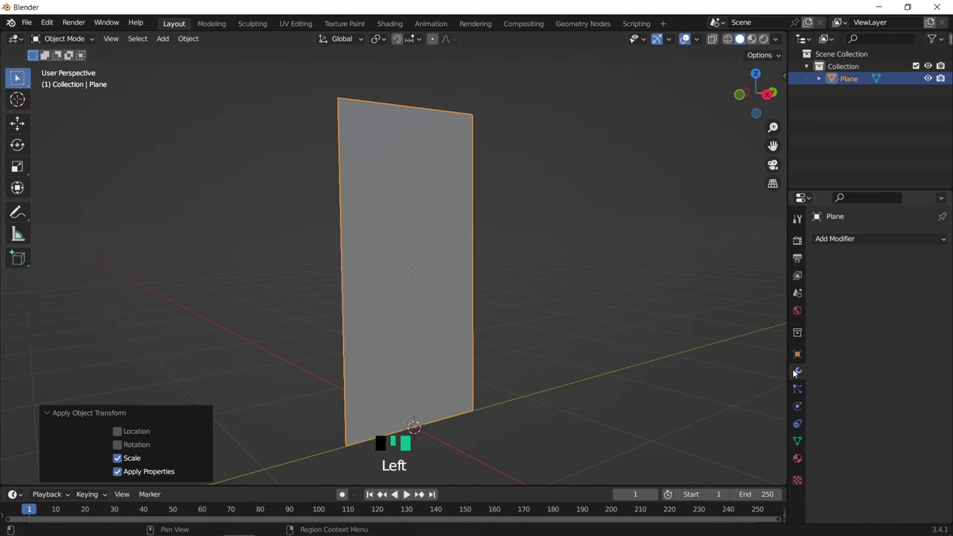
{"action": "left_click", "coordinate": [870, 238]}
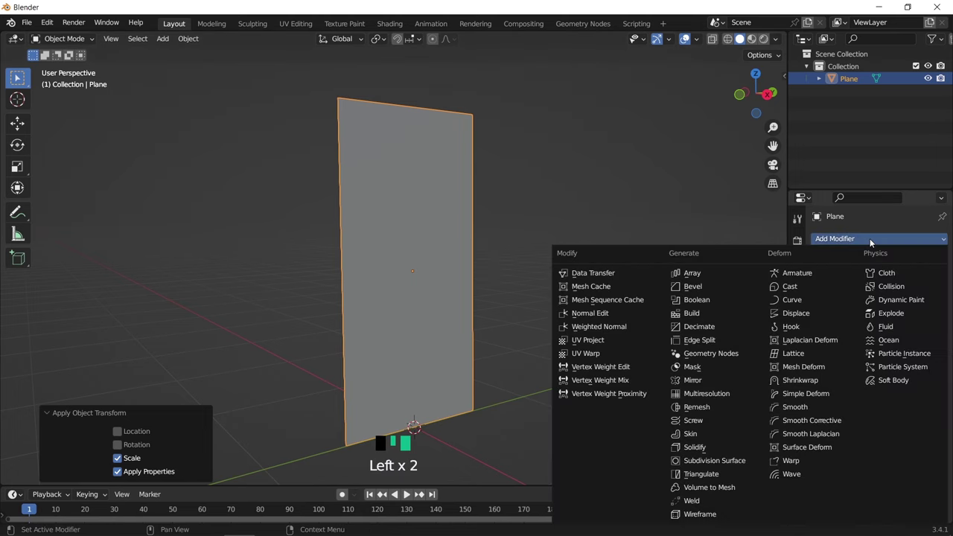
{"action": "left_click", "coordinate": [915, 278]}
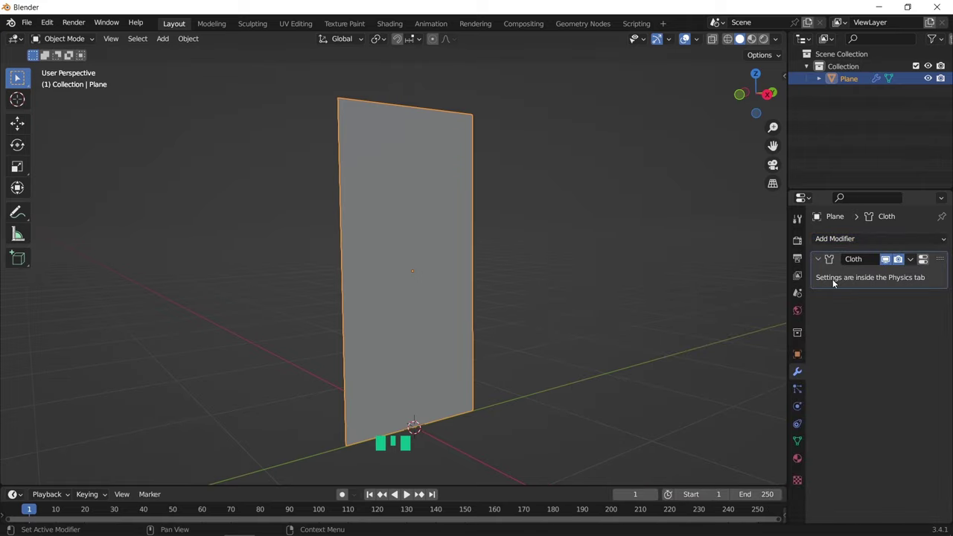
{"action": "left_click", "coordinate": [925, 259]}
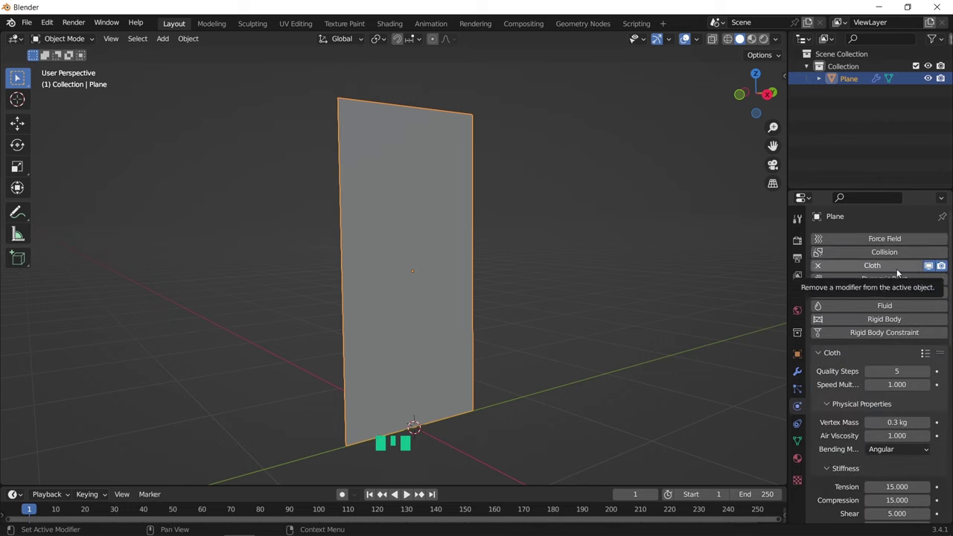
{"action": "left_click", "coordinate": [925, 354]}
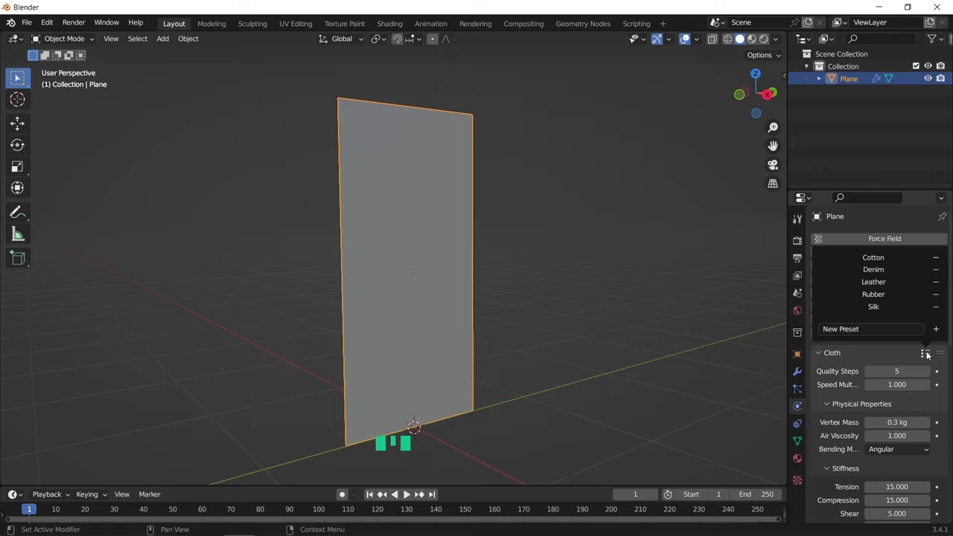
{"action": "left_click", "coordinate": [881, 308]}
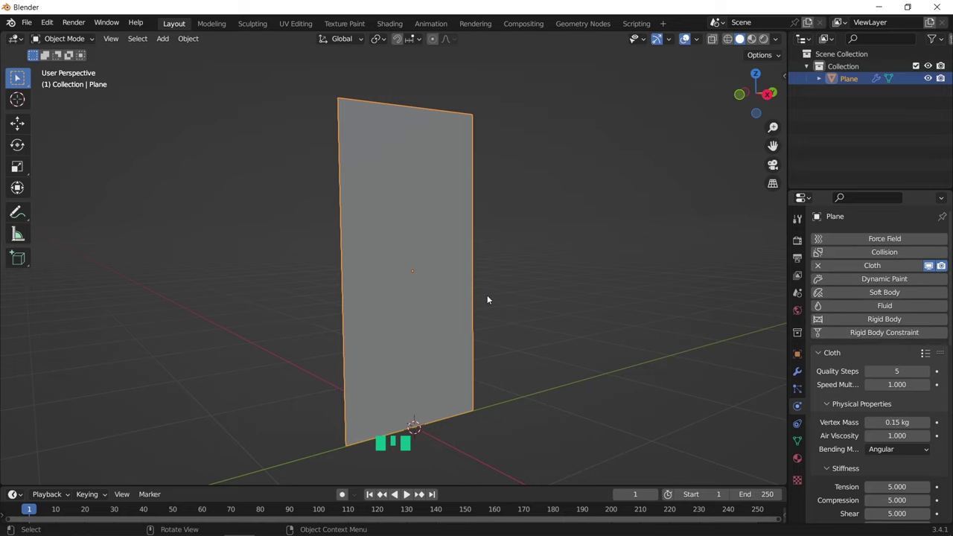
Add a Wind force field at the origin and rotate it 90° about the global Y axis
{"action": "scroll", "coordinate": [534, 272], "scroll_direction": "down", "scroll_amount": 2}
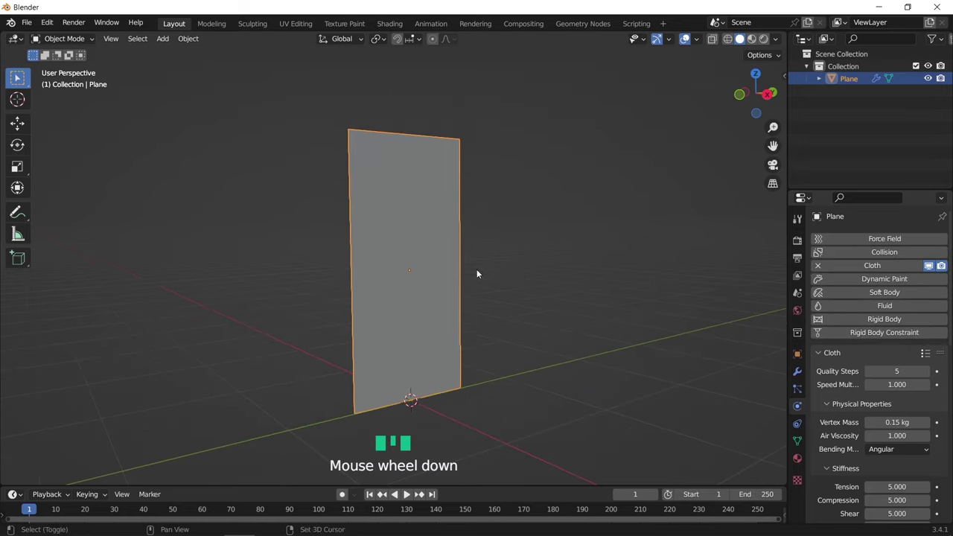
{"action": "middle_click_drag", "start_coordinate": [477, 269], "coordinate": [514, 289], "text": "shift"}
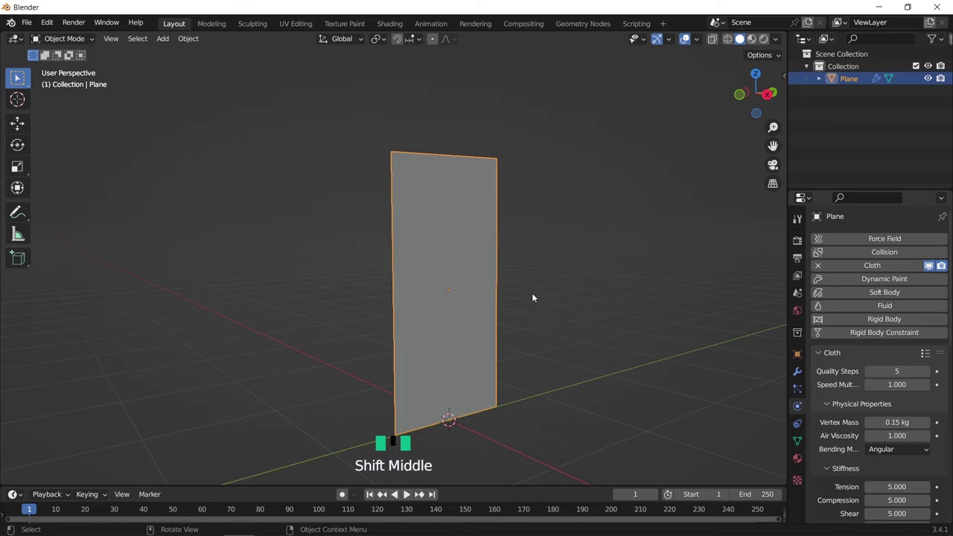
{"action": "left_click", "coordinate": [163, 38]}
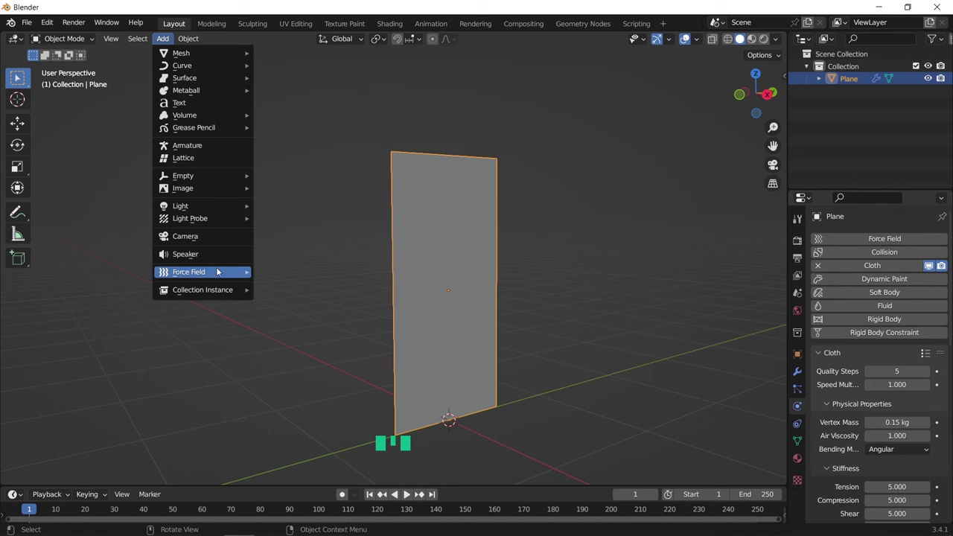
{"action": "mouse_move", "coordinate": [220, 273]}
{"action": "left_click", "coordinate": [272, 284]}
{"action": "type", "text": "r"}
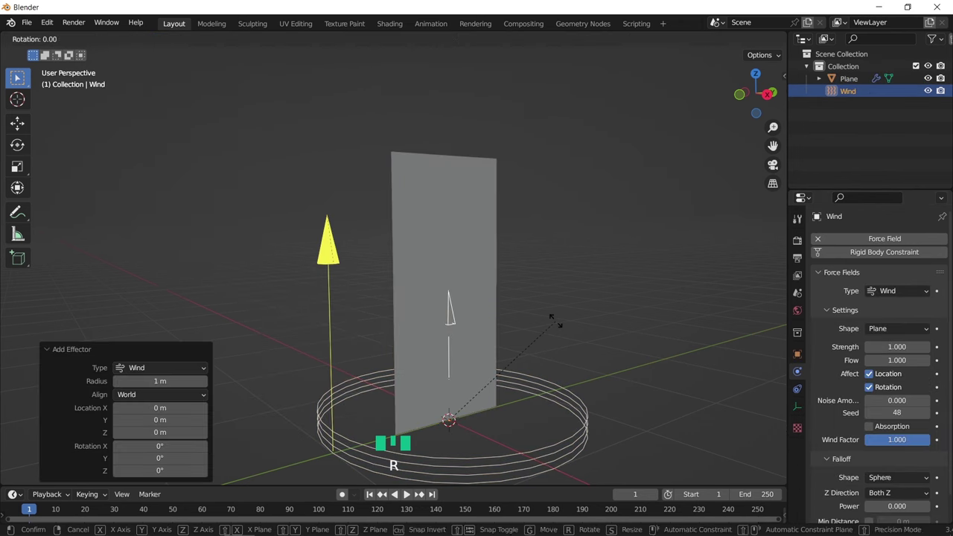
{"action": "type", "text": "y90"}
{"action": "key", "text": "Return"}
Move the wind field to the plane's negative X side and rotate it so that its arrow points towards the plane
{"action": "key", "text": "g"}
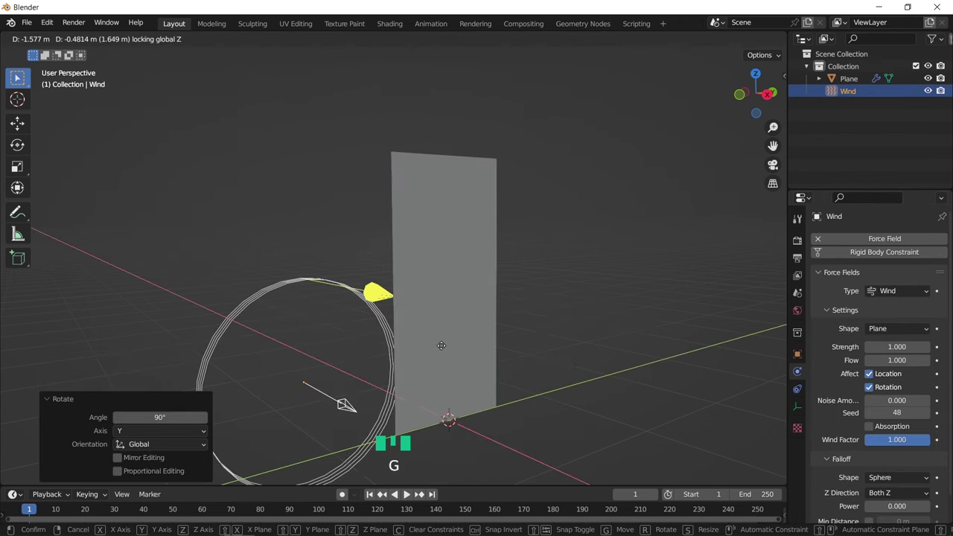
{"action": "left_click", "coordinate": [313, 389]}
{"action": "key", "text": "r"}
{"action": "left_click", "coordinate": [618, 118]}
{"action": "key", "text": "r"}
{"action": "left_click", "coordinate": [658, 273]}
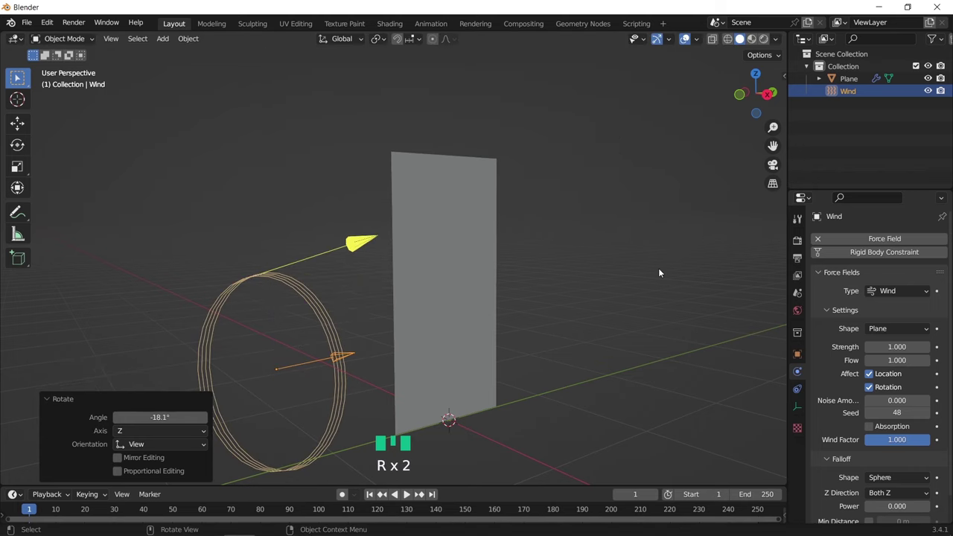
Set the wind field's strength to 1000 and its flow to 3
{"action": "left_click", "coordinate": [900, 347]}
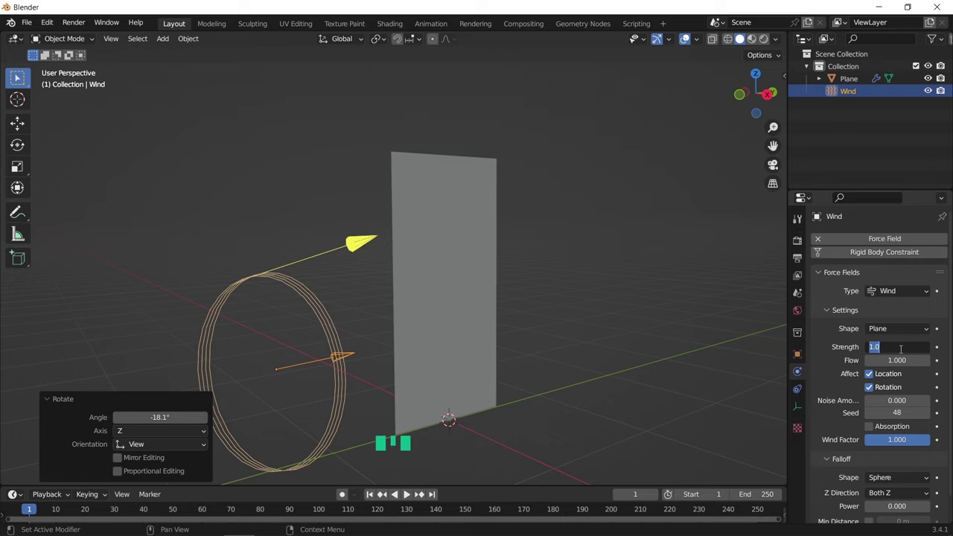
{"action": "type", "text": "1000"}
{"action": "key", "text": "Return"}
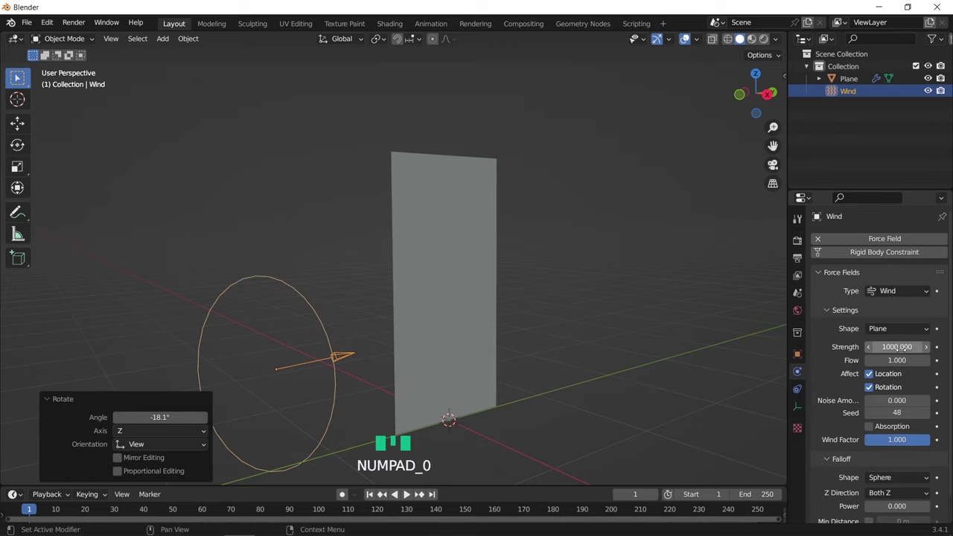
{"action": "left_click", "coordinate": [905, 361]}
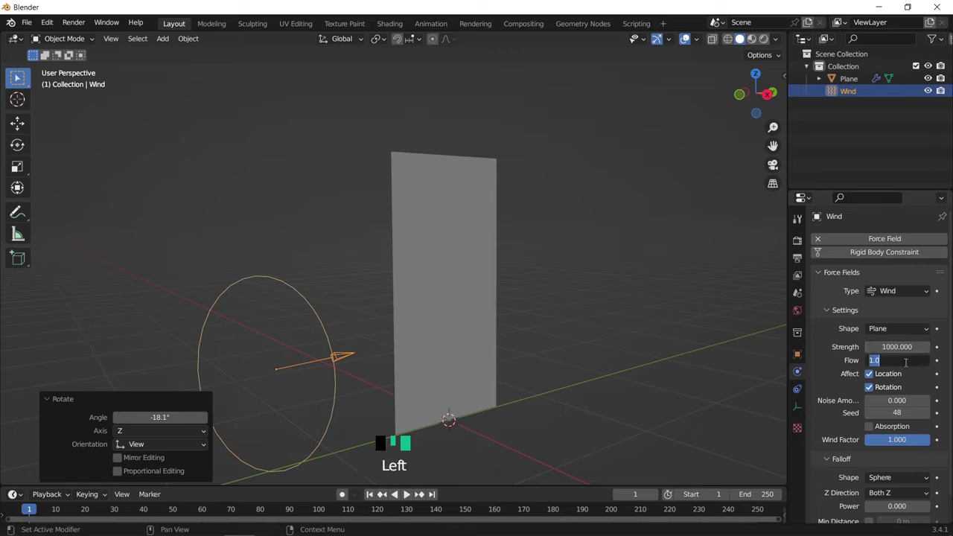
{"action": "type", "text": "3"}
{"action": "key", "text": "Return"}
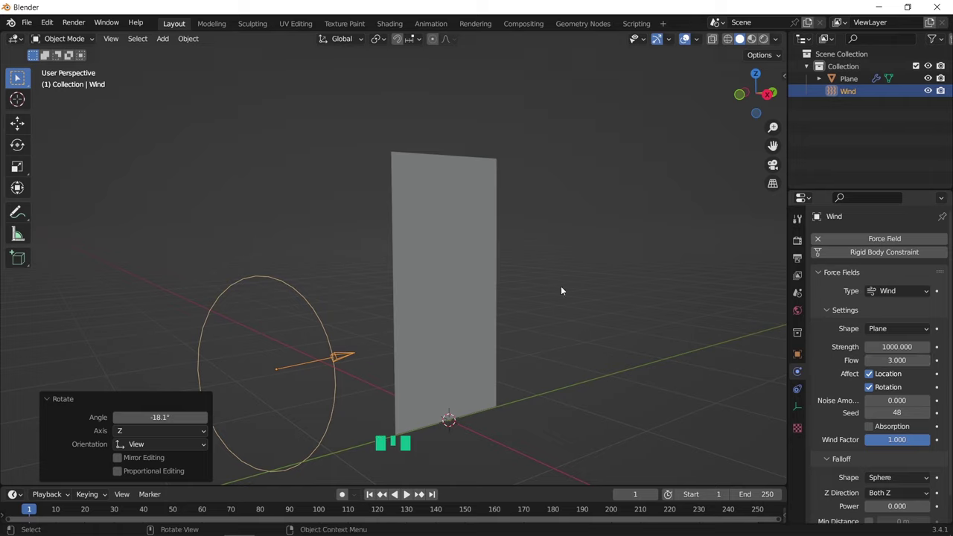
Play back the cloth simulation to see how the wind moves the unpinned plane, and return to the first frame
{"action": "key", "text": "space"}
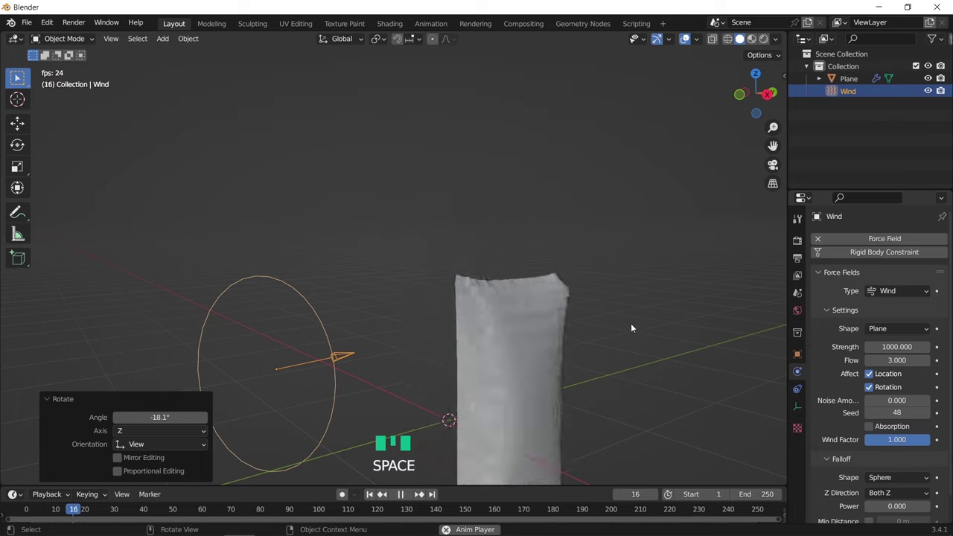
{"action": "key", "text": "space"}
{"action": "scroll", "coordinate": [570, 388], "scroll_direction": "down", "scroll_amount": 4}
{"action": "middle_click_drag", "start_coordinate": [393, 328], "coordinate": [388, 246], "text": "shift"}
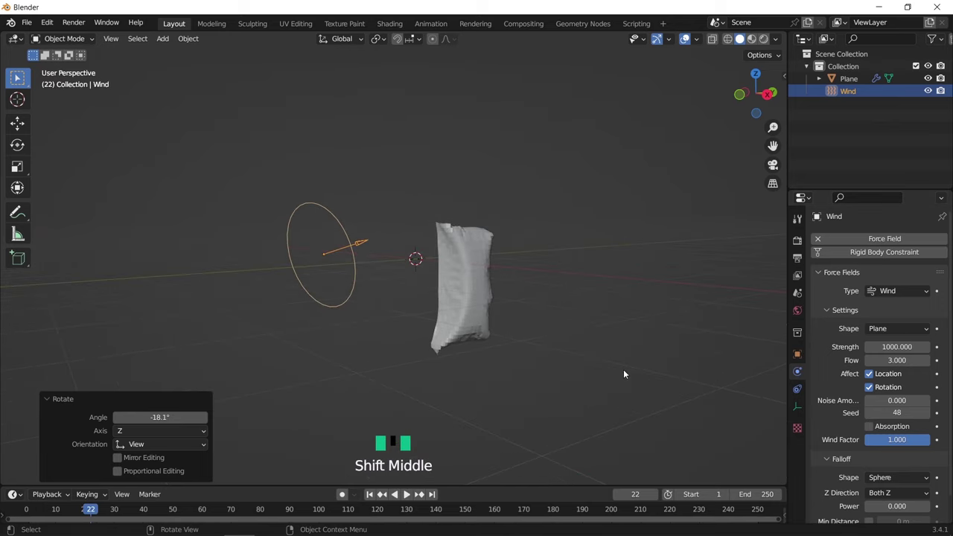
{"action": "mouse_move", "coordinate": [551, 293]}
{"action": "middle_mouse_down", "text": "shift"}
{"action": "mouse_move", "coordinate": [531, 263]}
{"action": "mouse_move", "coordinate": [534, 288]}
{"action": "middle_mouse_up", "text": "shift"}
{"action": "scroll", "coordinate": [534, 288], "scroll_direction": "up", "scroll_amount": 3}
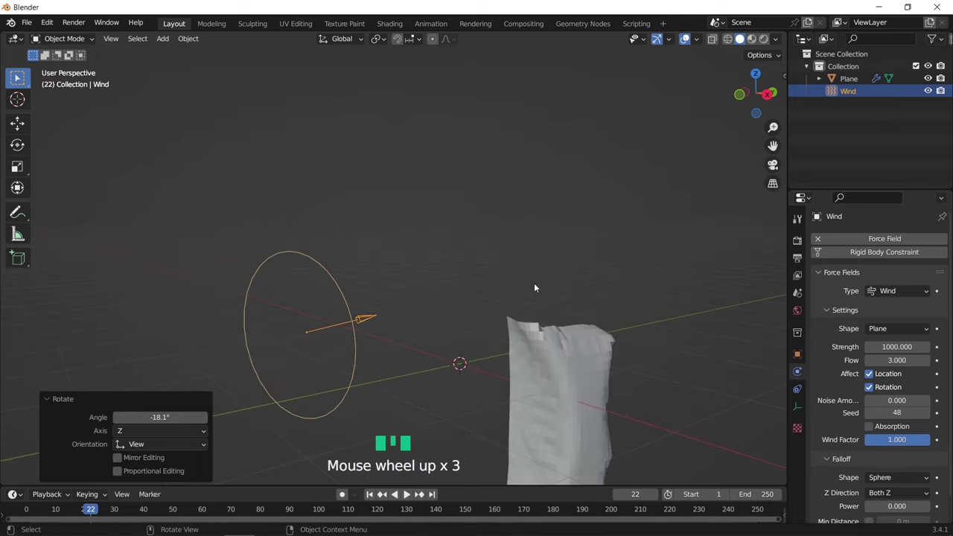
{"action": "key", "text": "space"}
{"action": "key", "text": "space"}
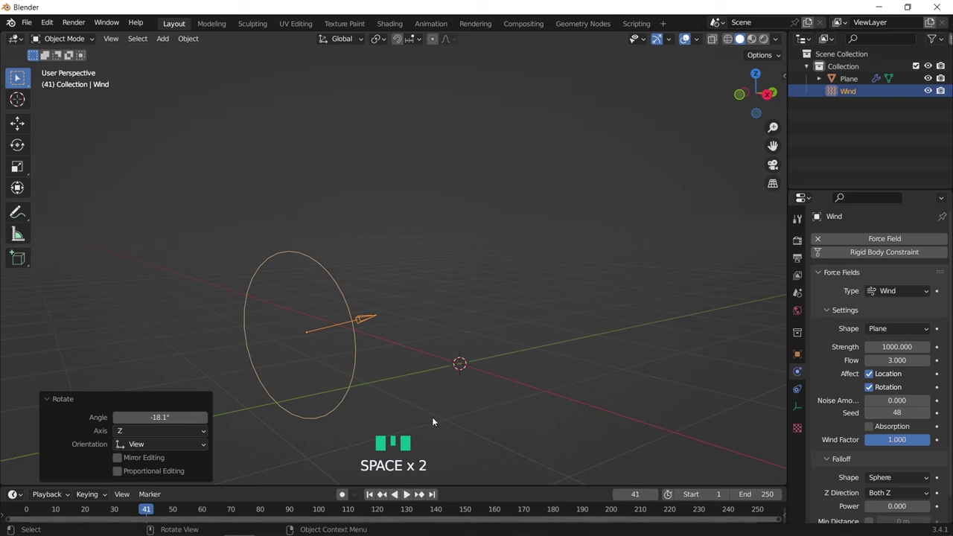
{"action": "left_click", "coordinate": [367, 496]}
Select the plane's top edge loop in Edit Mode and assign its vertices to a new vertex group
{"action": "left_click", "coordinate": [465, 274]}
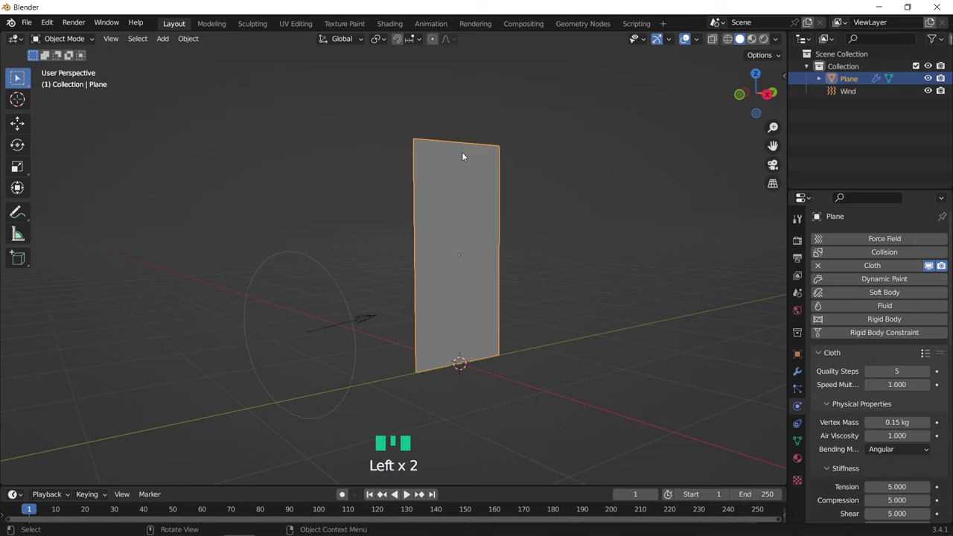
{"action": "key", "text": "Tab"}
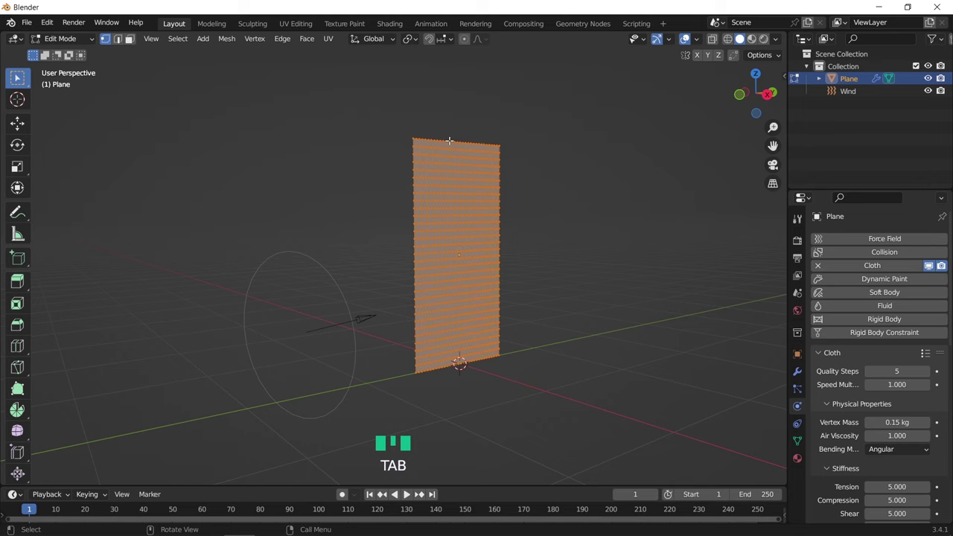
{"action": "left_click", "coordinate": [449, 140], "text": "alt"}
{"action": "left_click", "coordinate": [449, 140], "text": "alt"}
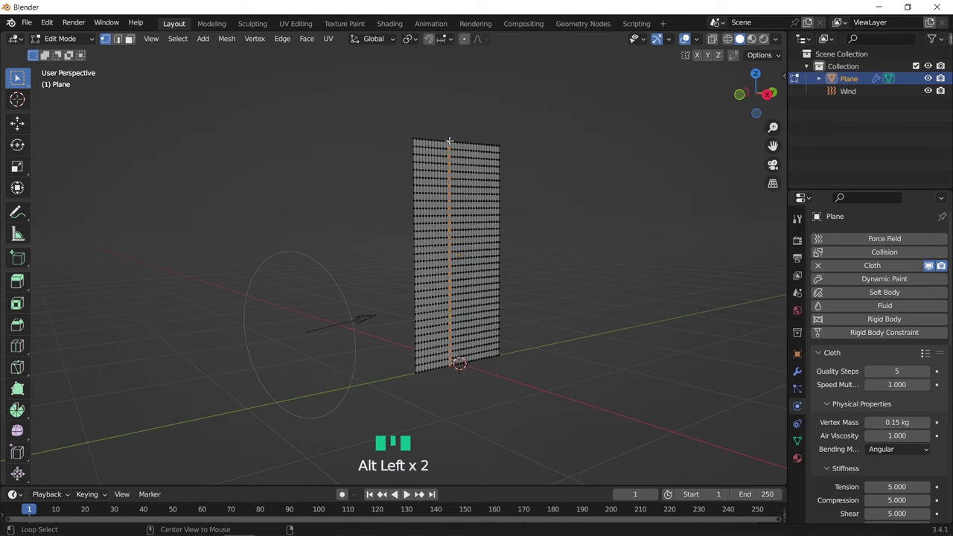
{"action": "left_click", "coordinate": [451, 141], "text": "alt"}
{"action": "left_click", "coordinate": [452, 141], "text": "alt"}
{"action": "left_click", "coordinate": [452, 141], "text": "alt"}
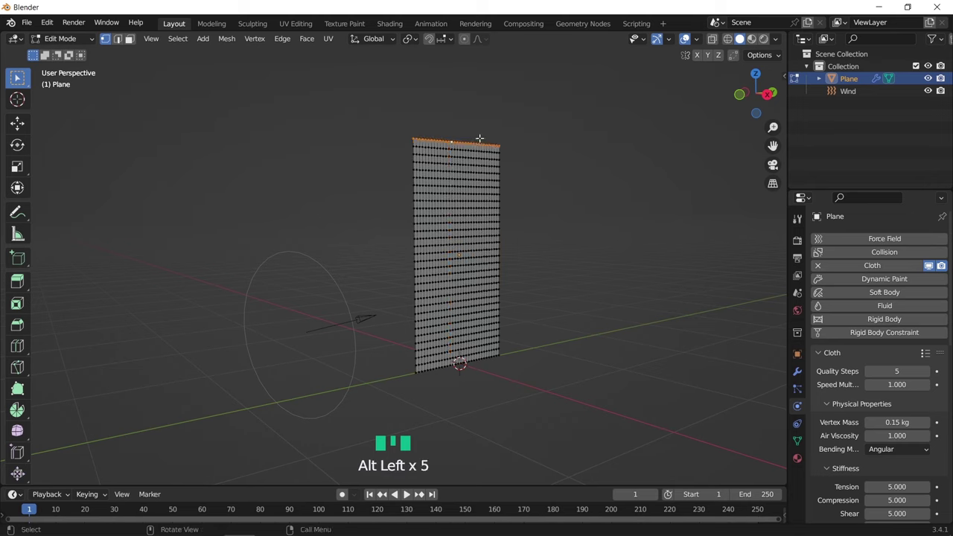
{"action": "left_click", "coordinate": [797, 441]}
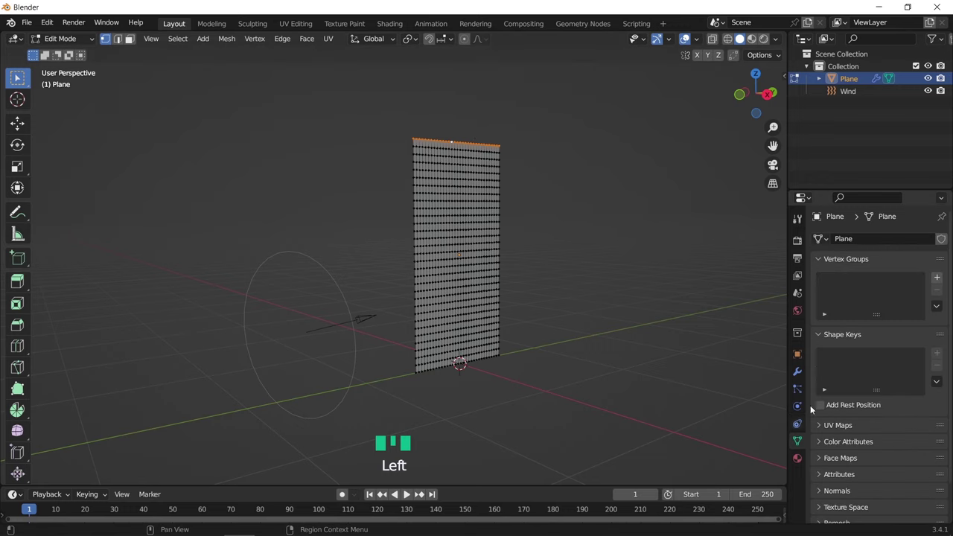
{"action": "left_click", "coordinate": [937, 277]}
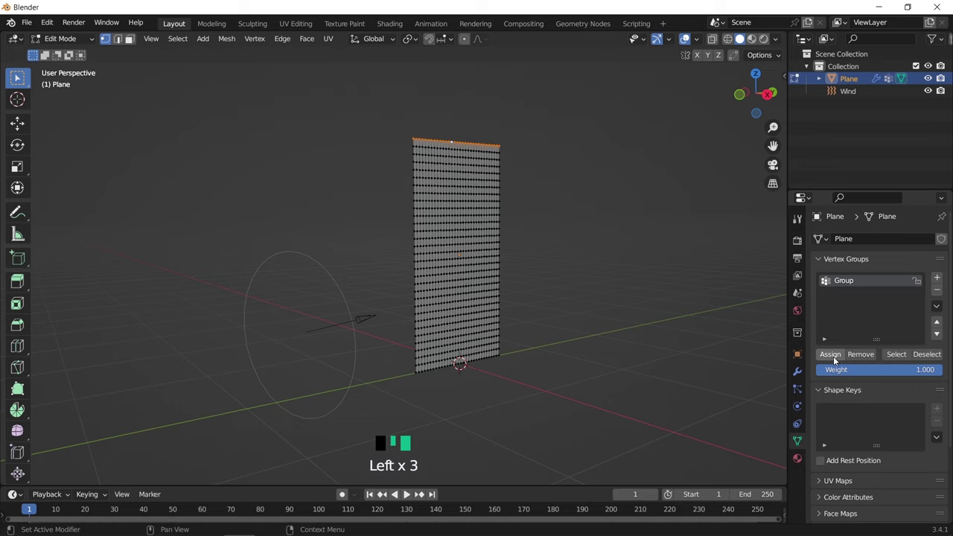
Set the cloth's pin group to the vertex group "Group" in its Shape settings and return to Object Mode
{"action": "left_click", "coordinate": [797, 388]}
{"action": "left_click", "coordinate": [797, 406]}
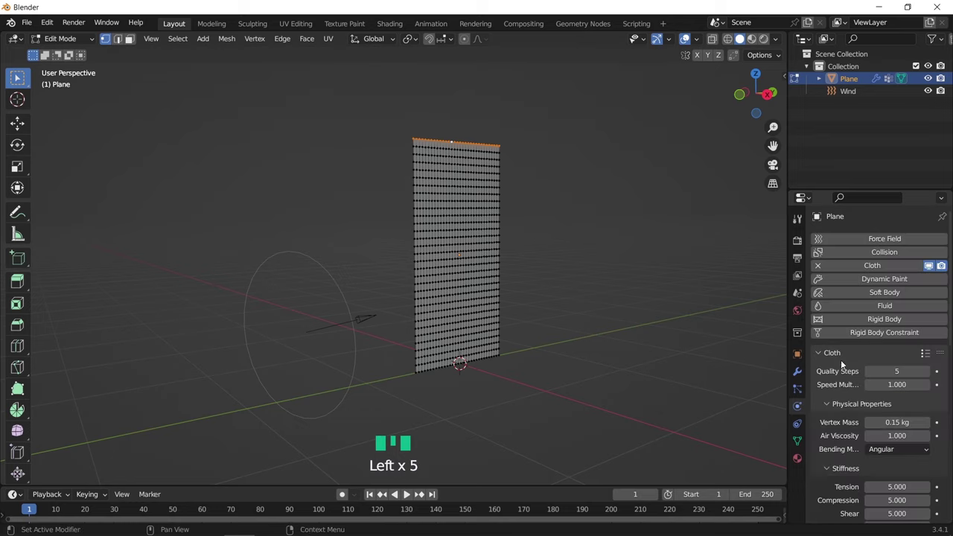
{"action": "scroll", "coordinate": [842, 362], "scroll_direction": "down", "scroll_amount": 18}
{"action": "scroll", "coordinate": [842, 364], "scroll_direction": "down", "scroll_amount": 7}
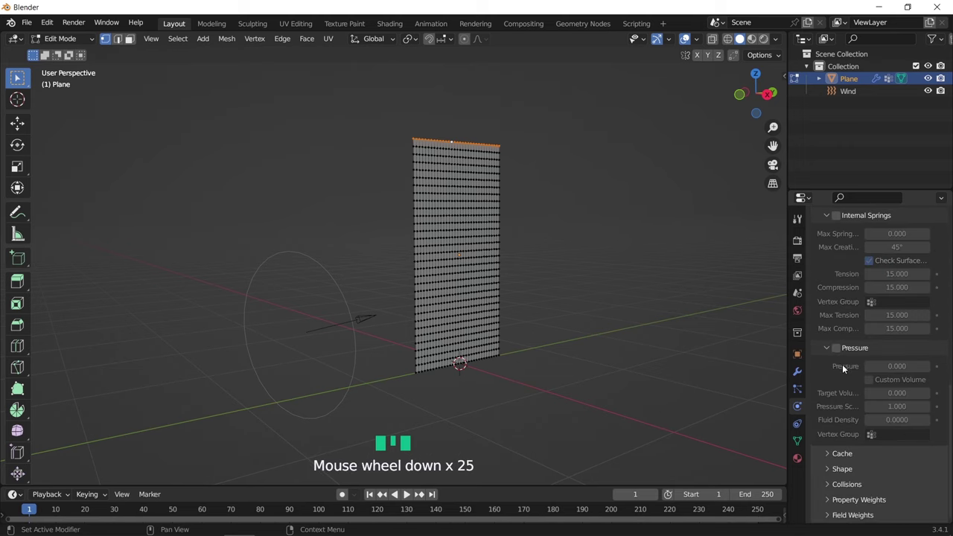
{"action": "left_click", "coordinate": [847, 467]}
{"action": "scroll", "coordinate": [838, 421], "scroll_direction": "down", "scroll_amount": 2}
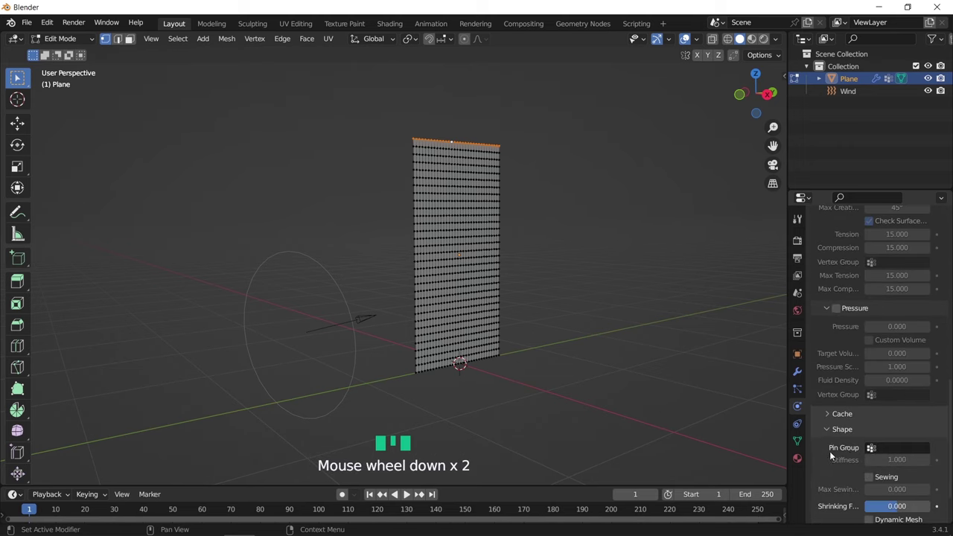
{"action": "left_click", "coordinate": [881, 452]}
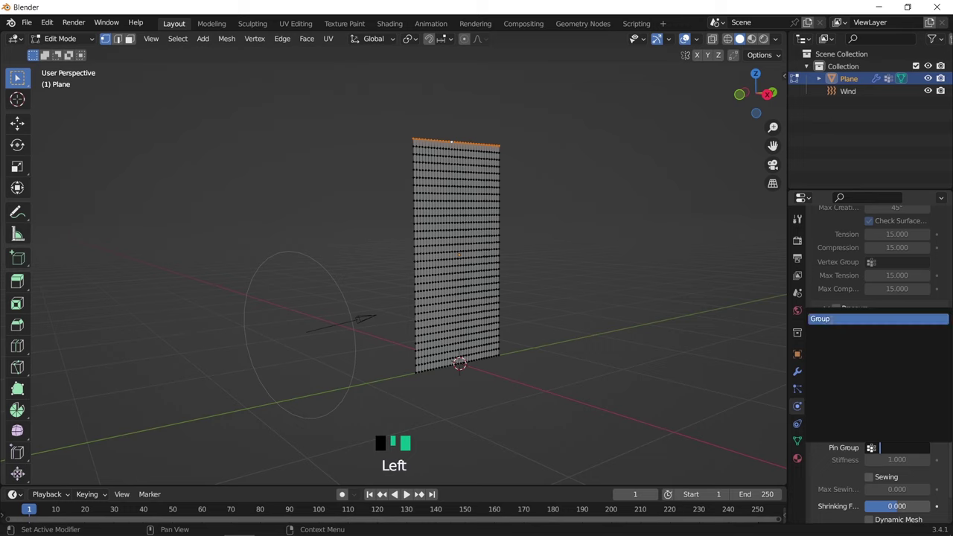
{"action": "left_click", "coordinate": [831, 318]}
{"action": "key", "text": "Tab"}
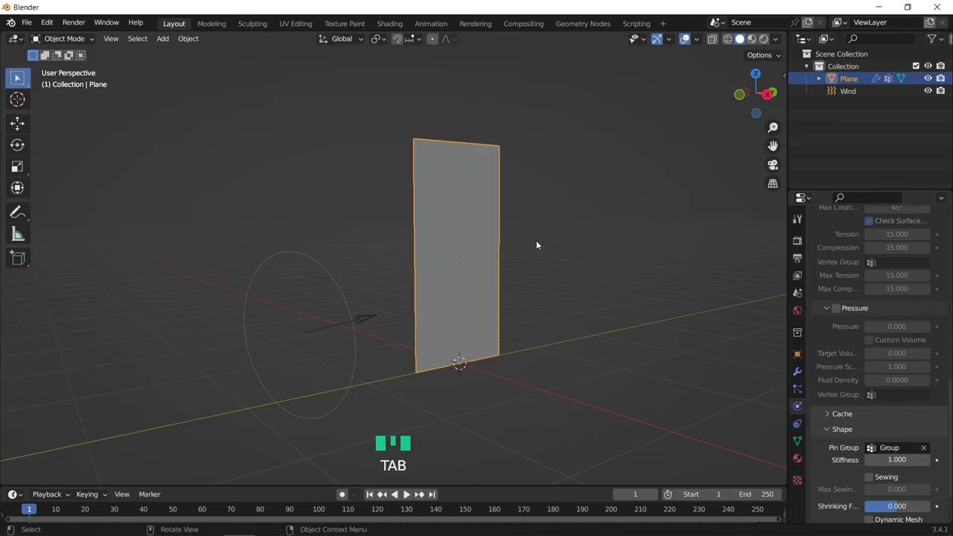
Play back the pinned cloth simulation to check how the curtain blows, and return to the first frame
{"action": "key", "text": "space"}
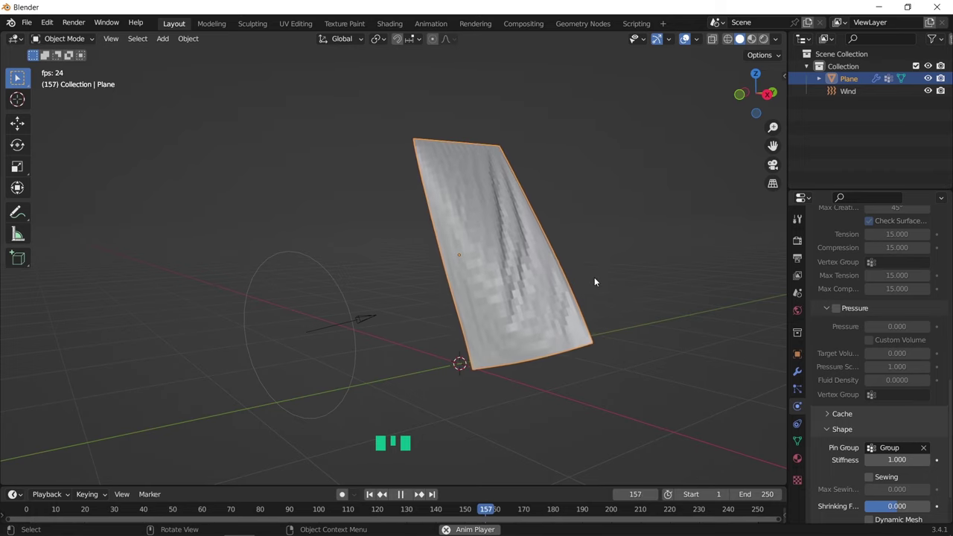
{"action": "mouse_move", "coordinate": [594, 281]}
{"action": "middle_mouse_down"}
{"action": "mouse_move", "coordinate": [523, 313]}
{"action": "mouse_move", "coordinate": [589, 298]}
{"action": "middle_mouse_up"}
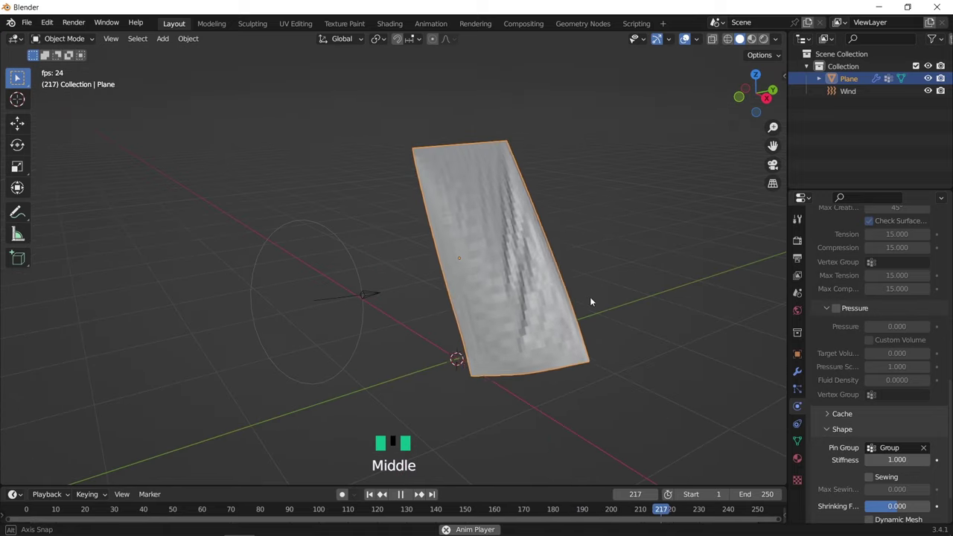
{"action": "key", "text": "space"}
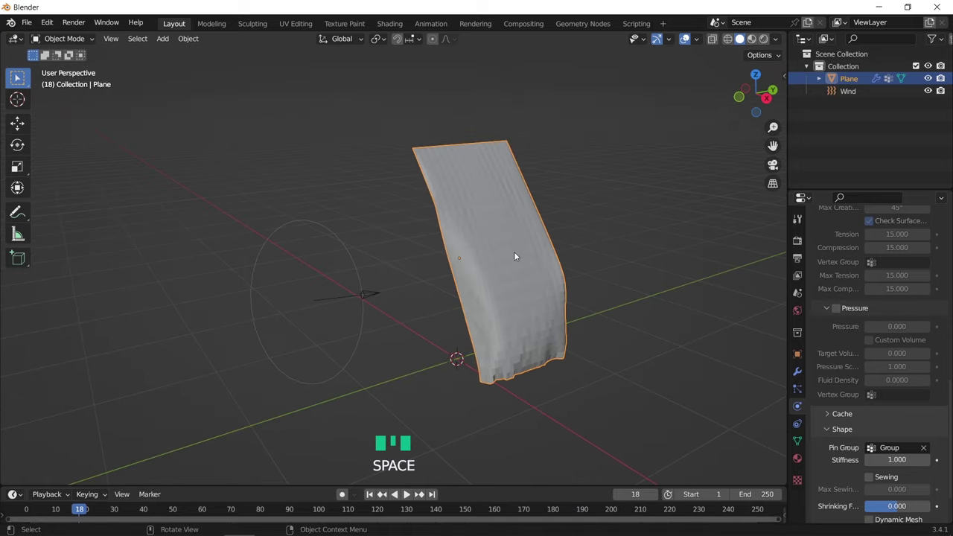
{"action": "left_click", "coordinate": [370, 498]}
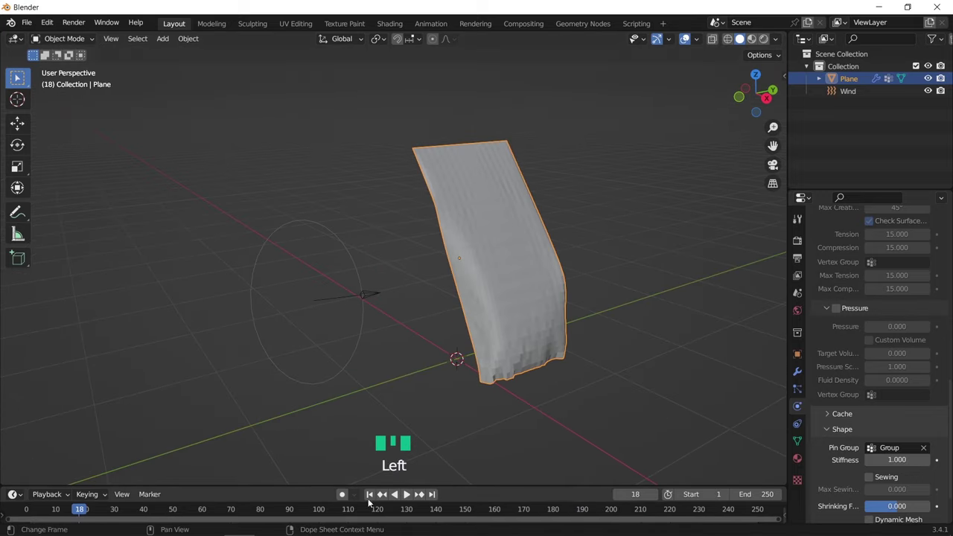
{"action": "left_click", "coordinate": [370, 499]}
Add a cube at the origin and scale it uniformly to 0.1
{"action": "key", "text": "shift+a"}
{"action": "mouse_move", "coordinate": [469, 293]}
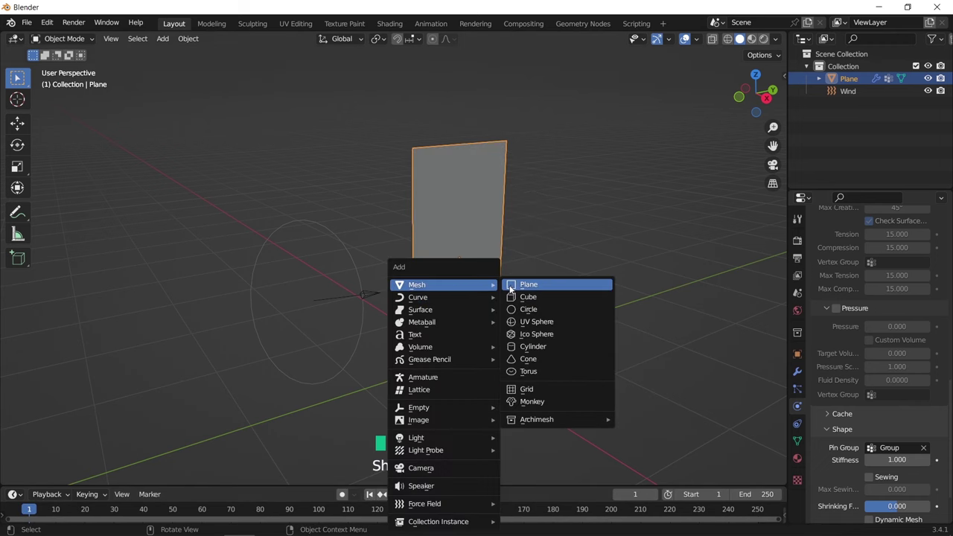
{"action": "left_click", "coordinate": [530, 296]}
{"action": "type", "text": "s.1"}
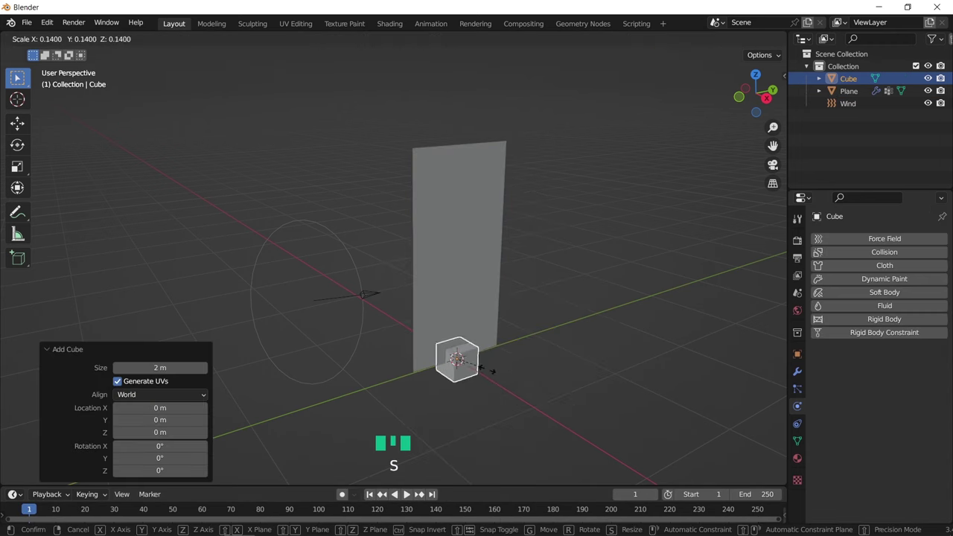
{"action": "key", "text": "Return"}
Stretch the cube along Y by a factor of about 6.7 and raise it about 2.03 m to the plane's top edge
{"action": "key", "text": "s"}
{"action": "key", "text": "y"}
{"action": "left_click", "coordinate": [500, 399]}
{"action": "key", "text": "g"}
{"action": "key", "text": "z"}
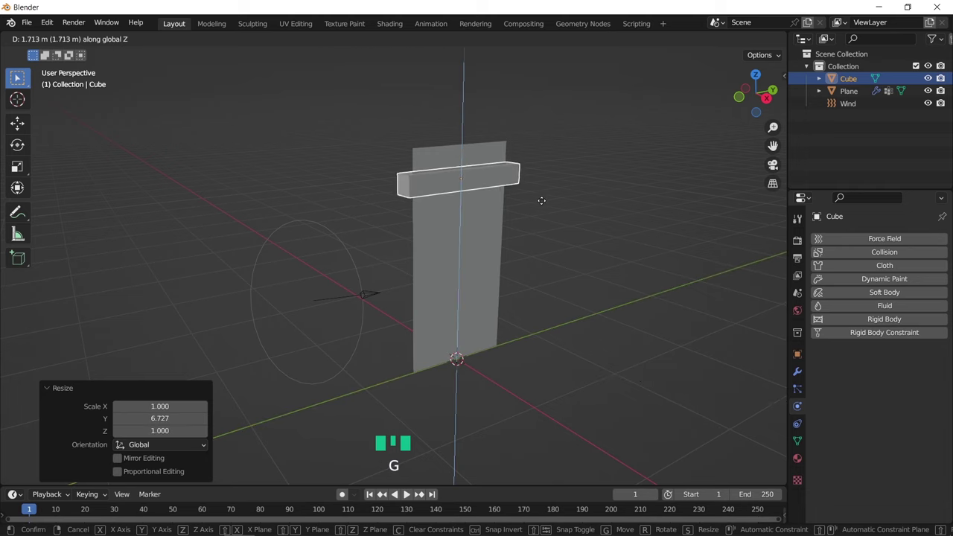
{"action": "left_click", "coordinate": [531, 213]}
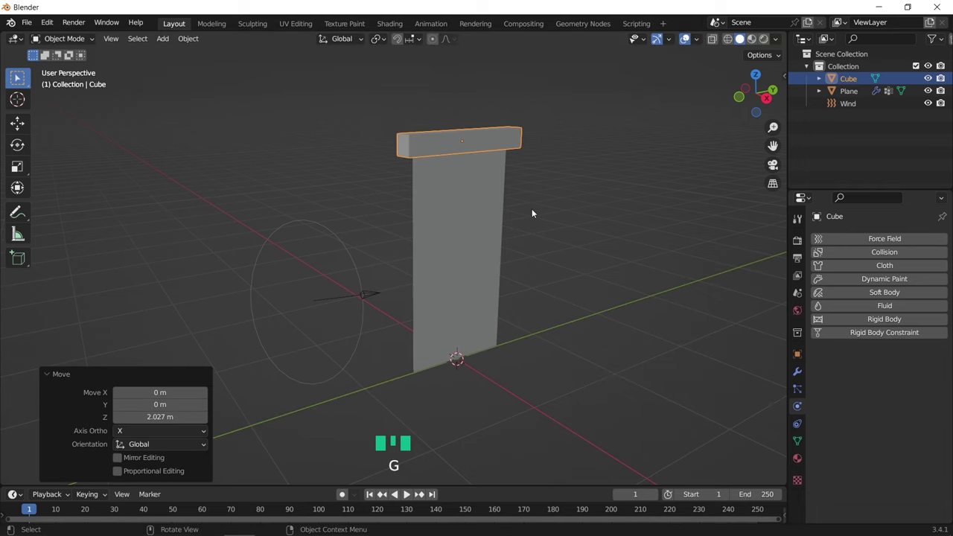
Add a Copy Scale constraint to the plane with the cube as its target
{"action": "left_click", "coordinate": [494, 197]}
{"action": "left_click", "coordinate": [796, 424]}
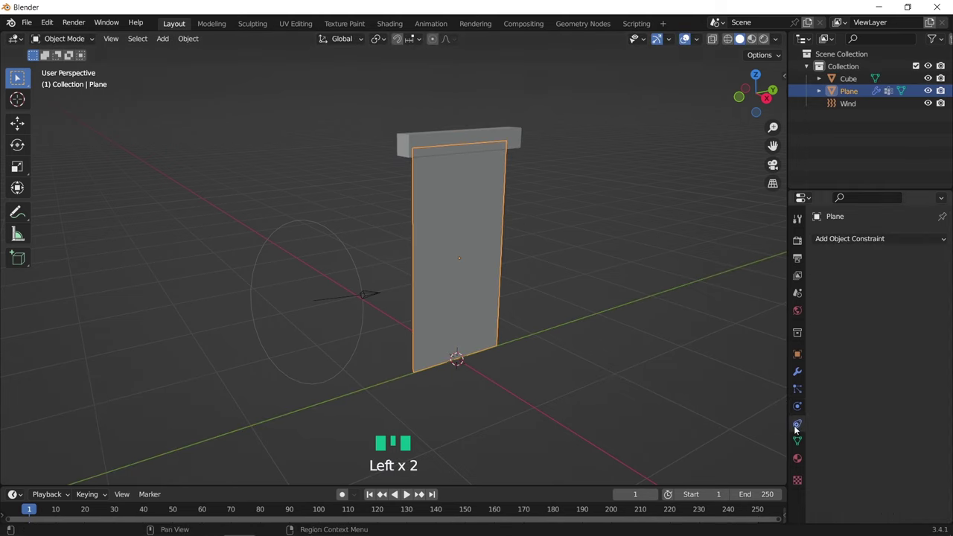
{"action": "left_click", "coordinate": [857, 240]}
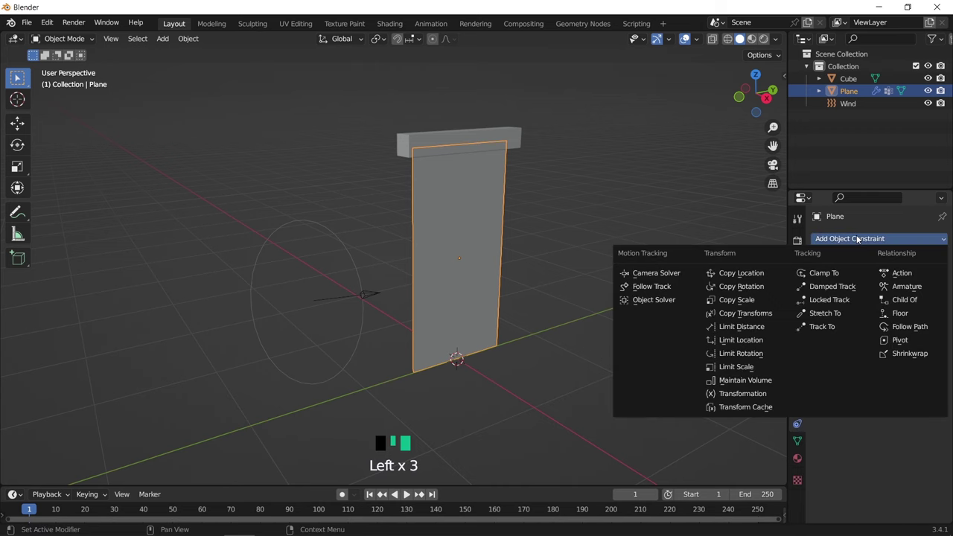
{"action": "left_click", "coordinate": [754, 301]}
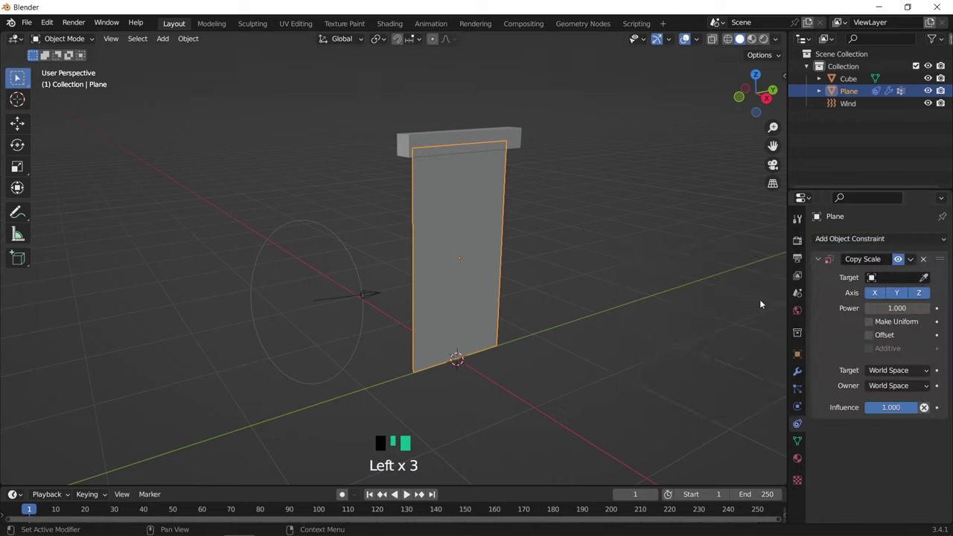
{"action": "left_click", "coordinate": [924, 277]}
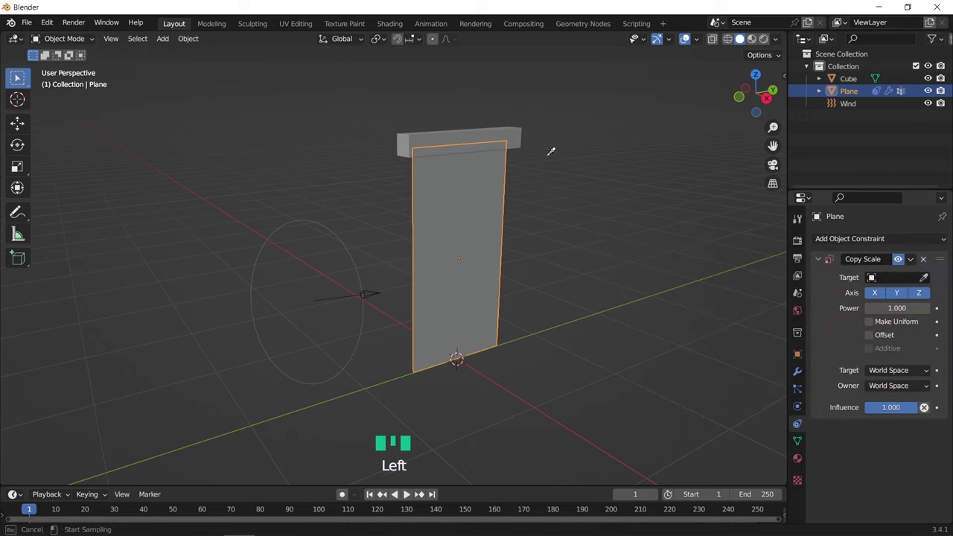
{"action": "left_click", "coordinate": [515, 137]}
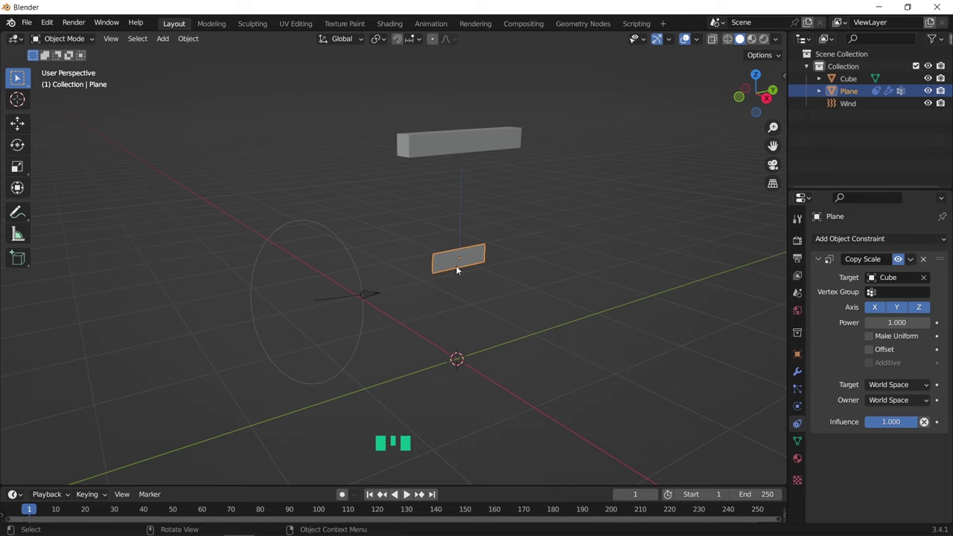
Apply the scale of the cube above the plane
{"action": "left_click", "coordinate": [484, 155]}
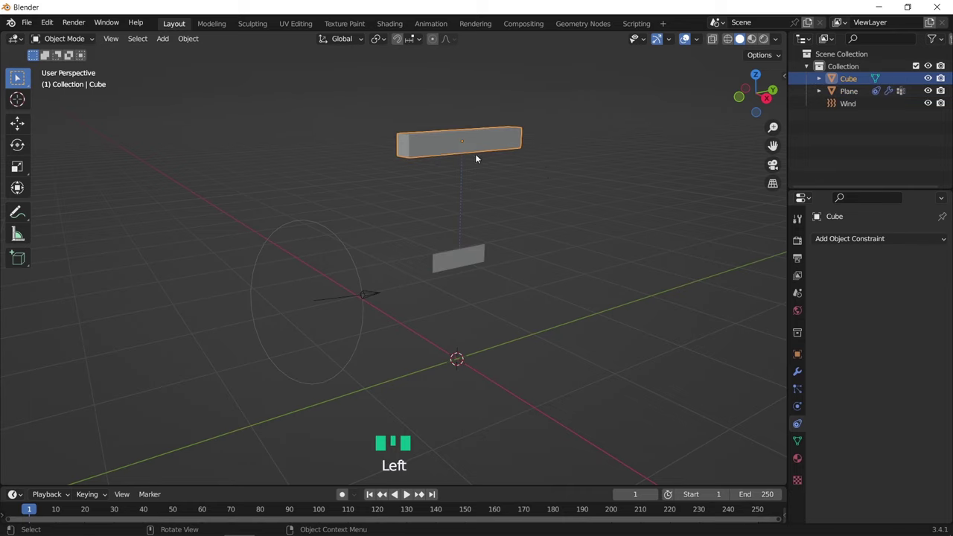
{"action": "key", "text": "ctrl+a"}
{"action": "left_click", "coordinate": [520, 164]}
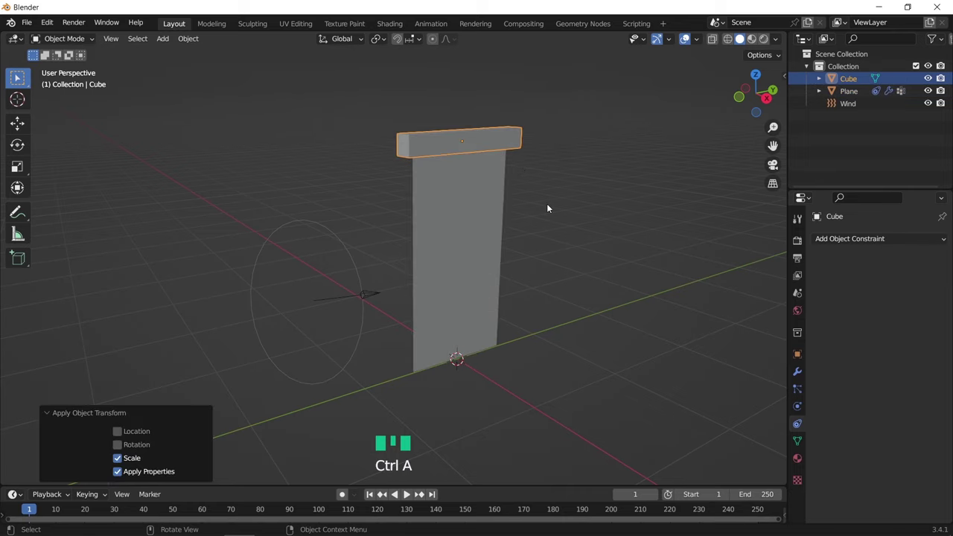
Restrict the plane's Copy Scale constraint to the Y axis by turning off X and Z
{"action": "left_click", "coordinate": [512, 149]}
{"action": "left_click", "coordinate": [489, 190]}
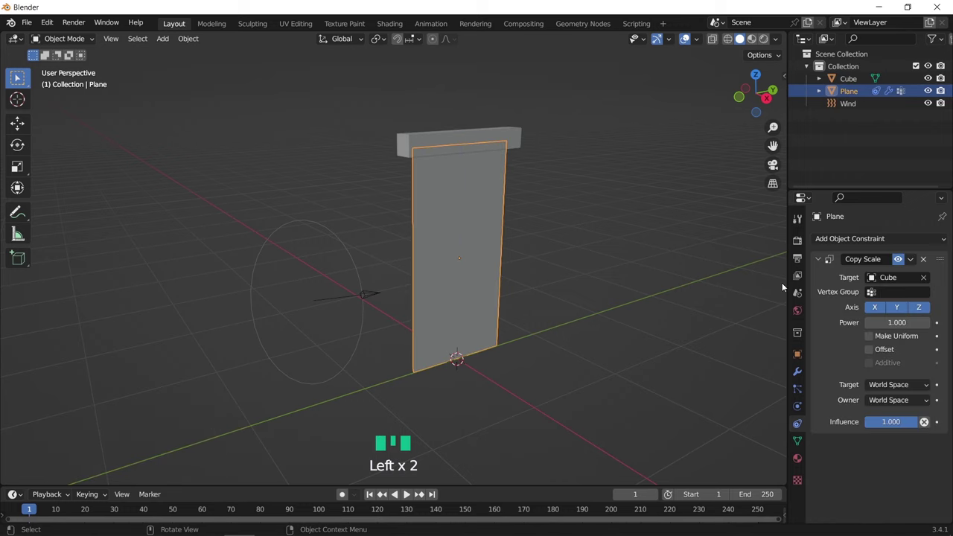
{"action": "left_click", "coordinate": [874, 308]}
{"action": "left_click", "coordinate": [916, 307]}
{"action": "left_click", "coordinate": [488, 231]}
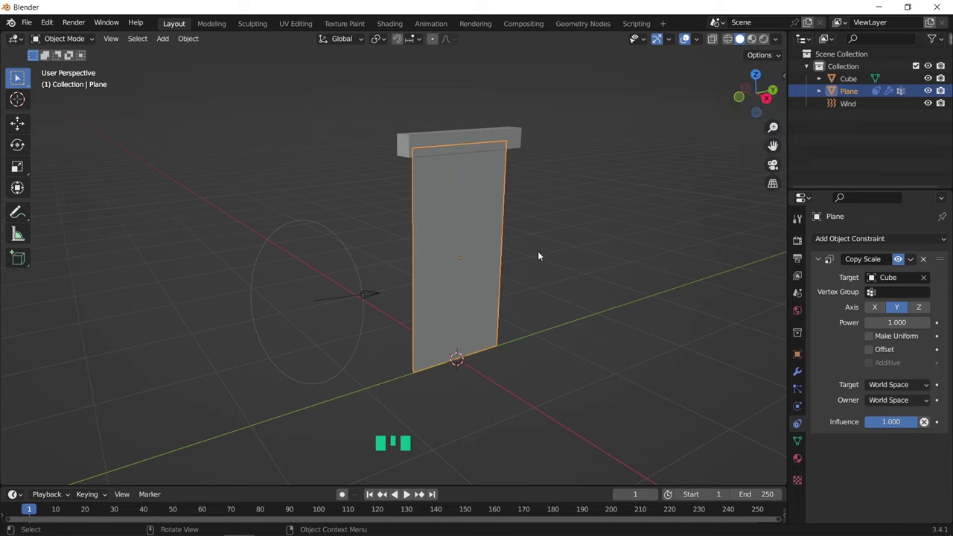
Play the cloth simulation, scale the cube along Y to about 0.459 to gather the curtain, and stop at frame 145
{"action": "key", "text": "space"}
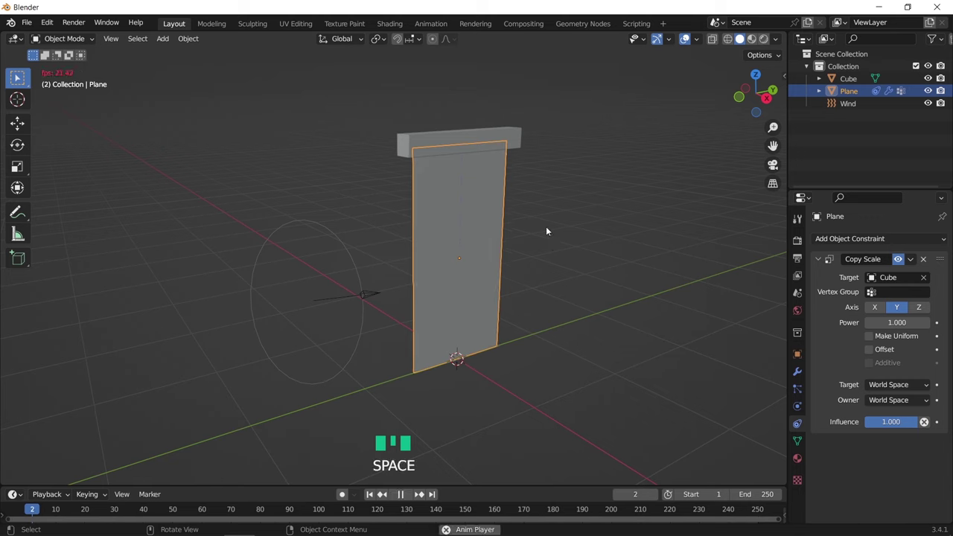
{"action": "left_click", "coordinate": [517, 133]}
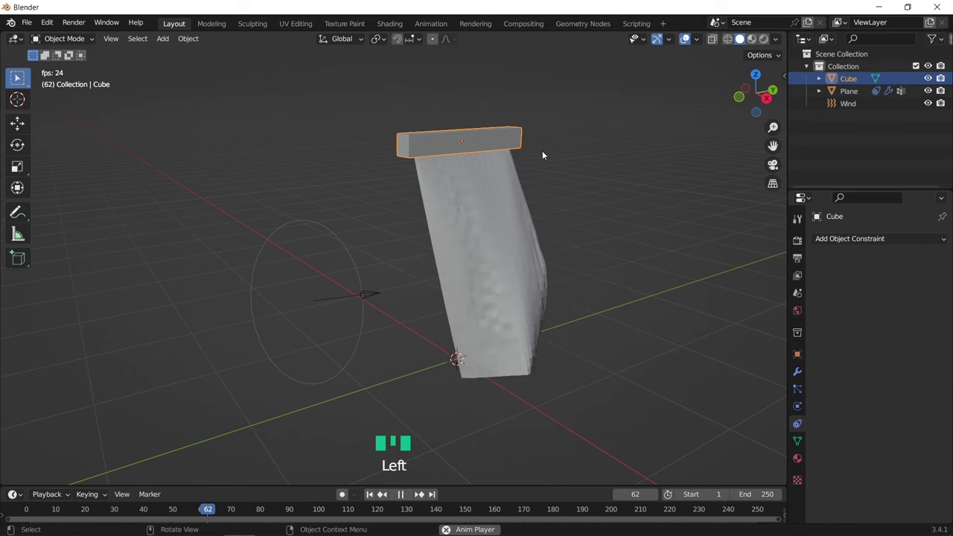
{"action": "key", "text": "s"}
{"action": "key", "text": "y"}
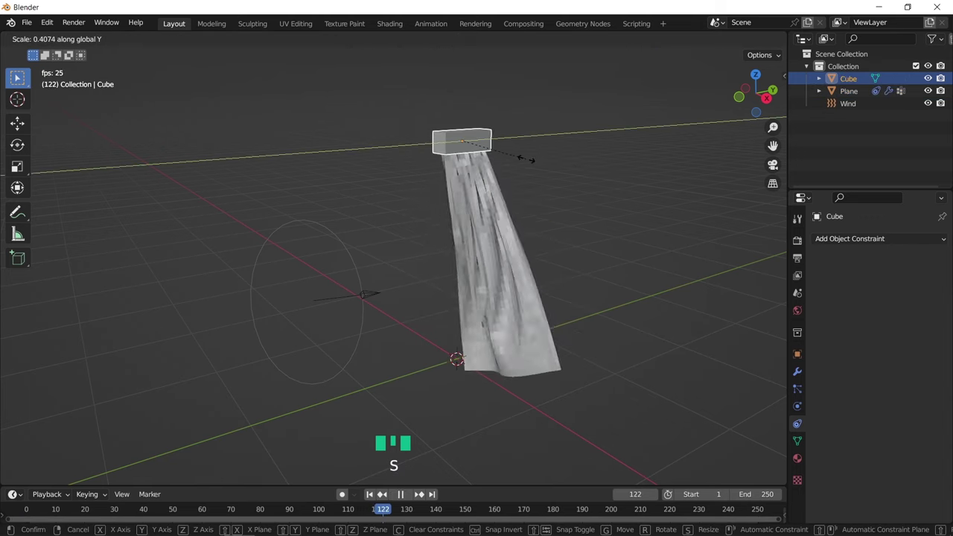
{"action": "left_click", "coordinate": [550, 188]}
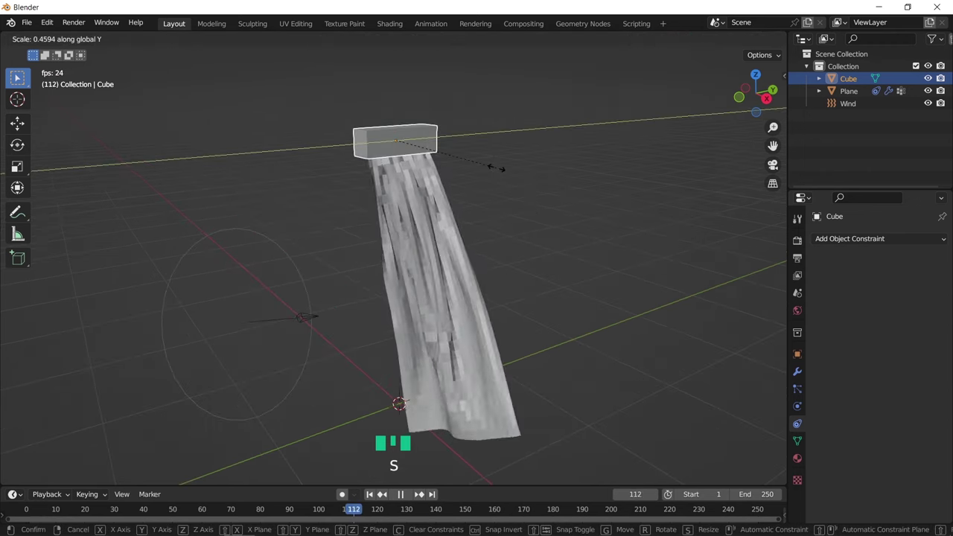
{"action": "left_click", "coordinate": [496, 168]}
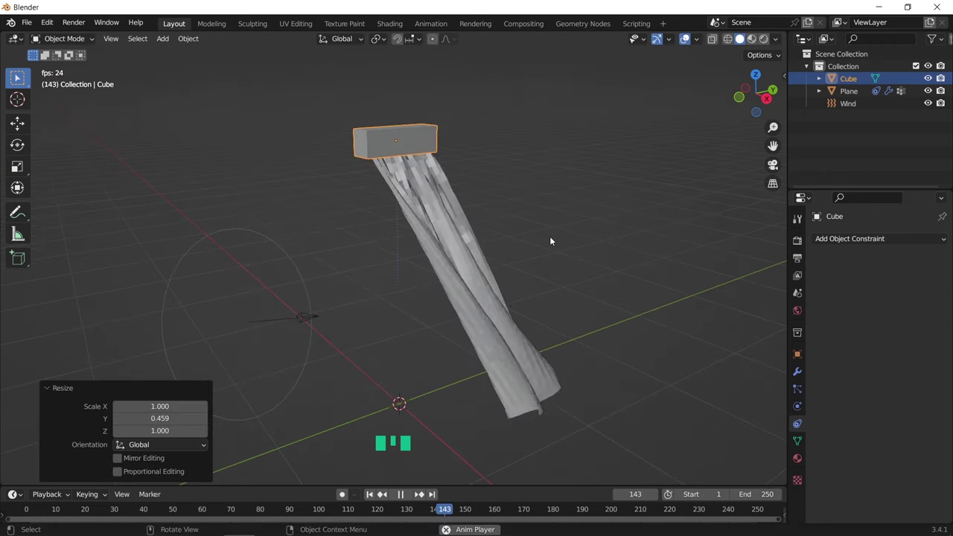
{"action": "key", "text": "space"}
Hide the cube in the viewport and shade the curtain plane smooth
{"action": "middle_click_drag", "start_coordinate": [555, 313], "coordinate": [435, 257]}
{"action": "left_click", "coordinate": [420, 246]}
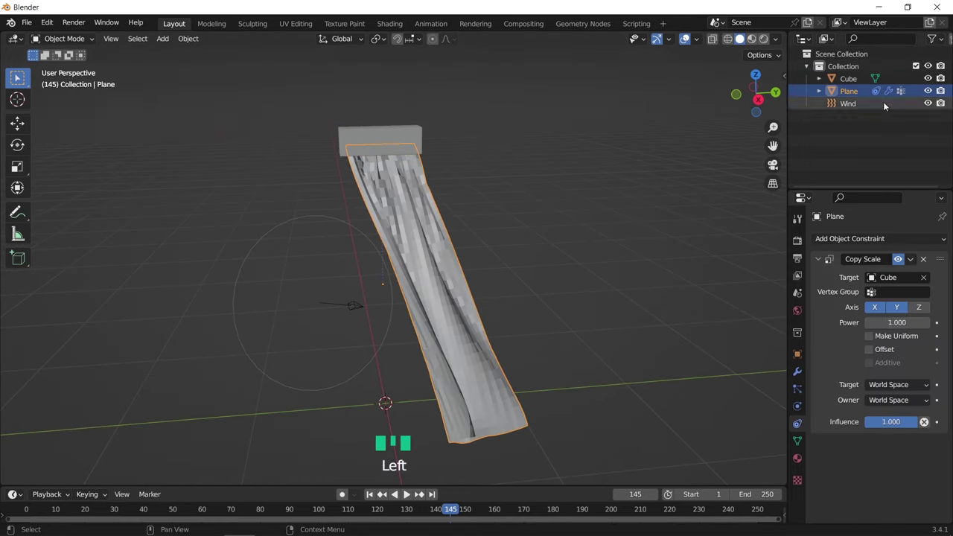
{"action": "left_click", "coordinate": [927, 78]}
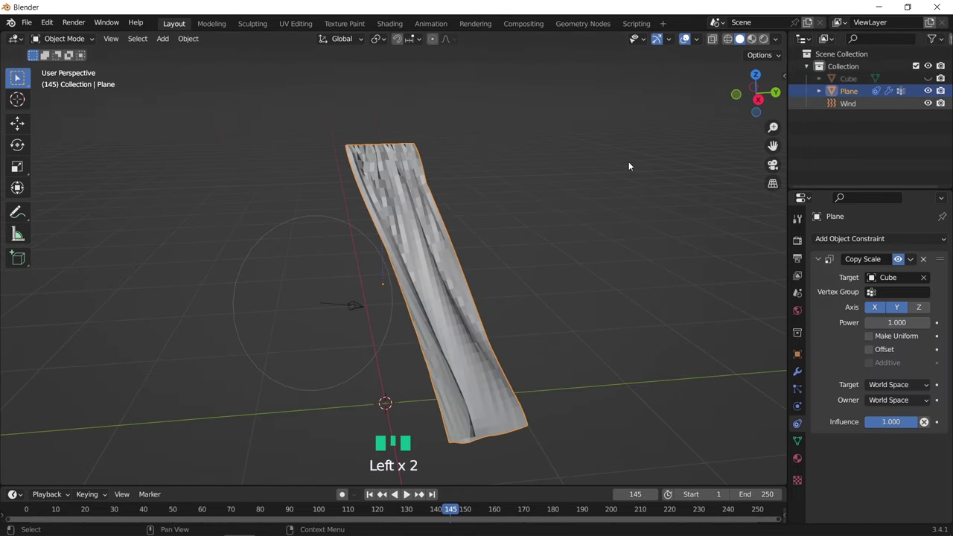
{"action": "left_click", "coordinate": [419, 231]}
{"action": "right_click_drag", "start_coordinate": [419, 230], "coordinate": [402, 230]}
{"action": "middle_click_drag", "start_coordinate": [539, 308], "coordinate": [531, 335]}
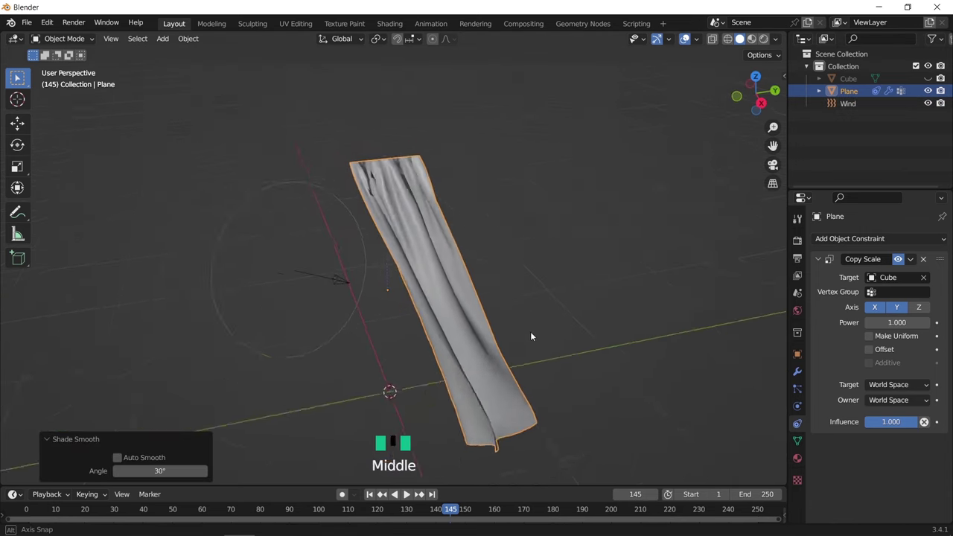
{"action": "scroll", "coordinate": [418, 182], "scroll_direction": "up", "scroll_amount": 2}
Add a Subdivision Surface modifier to the curtain plane with a viewport level of 2
{"action": "left_click", "coordinate": [806, 315]}
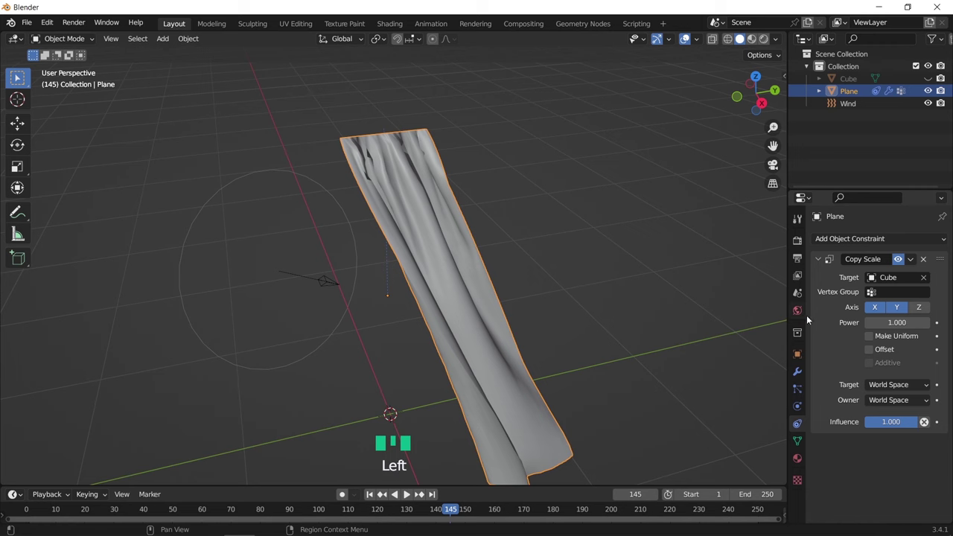
{"action": "left_click", "coordinate": [795, 372]}
{"action": "left_click", "coordinate": [839, 240]}
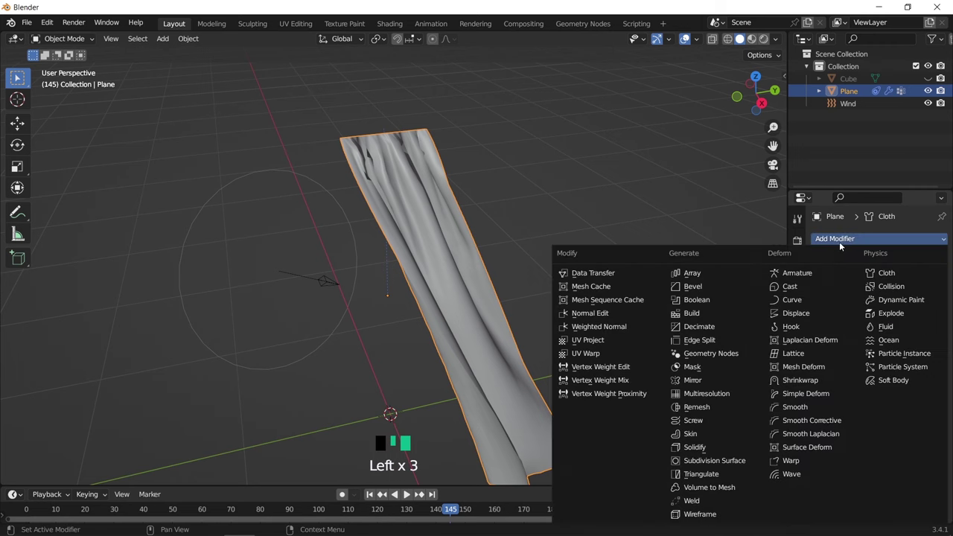
{"action": "left_click", "coordinate": [718, 461]}
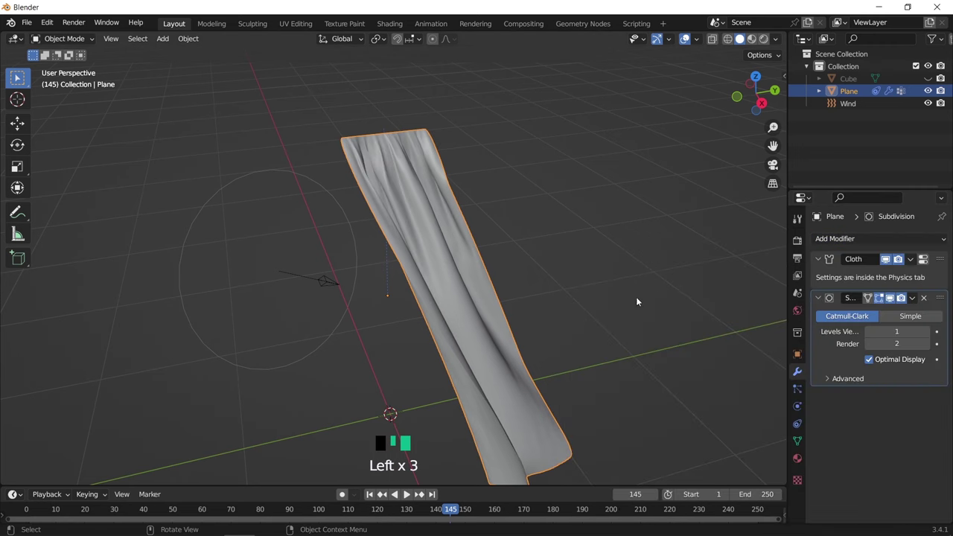
{"action": "left_click", "coordinate": [930, 331]}
Add a Solidify modifier to the curtain plane after the Subdivision Surface modifier
{"action": "middle_click_drag", "start_coordinate": [606, 286], "coordinate": [508, 253]}
{"action": "scroll", "coordinate": [508, 253], "scroll_direction": "up", "scroll_amount": 3}
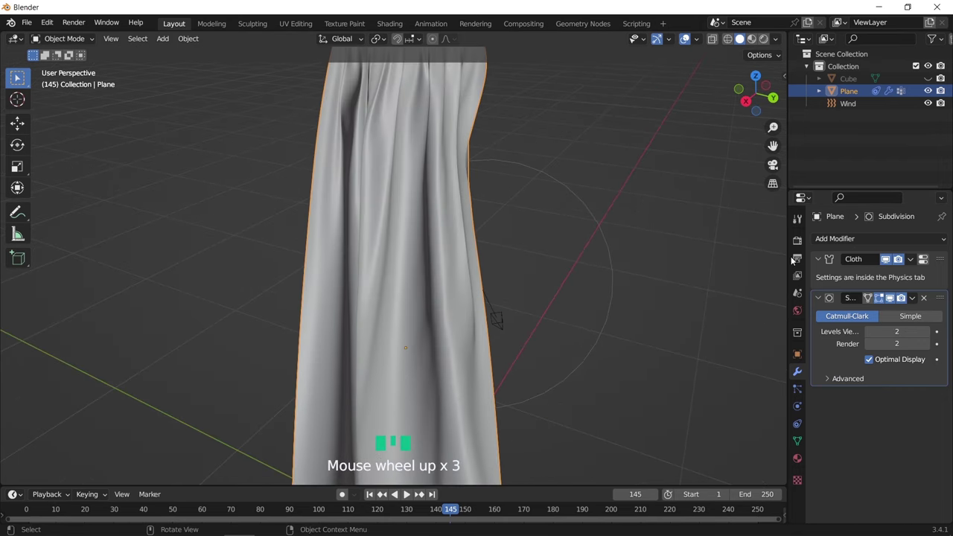
{"action": "left_click", "coordinate": [845, 243]}
{"action": "left_click", "coordinate": [715, 445]}
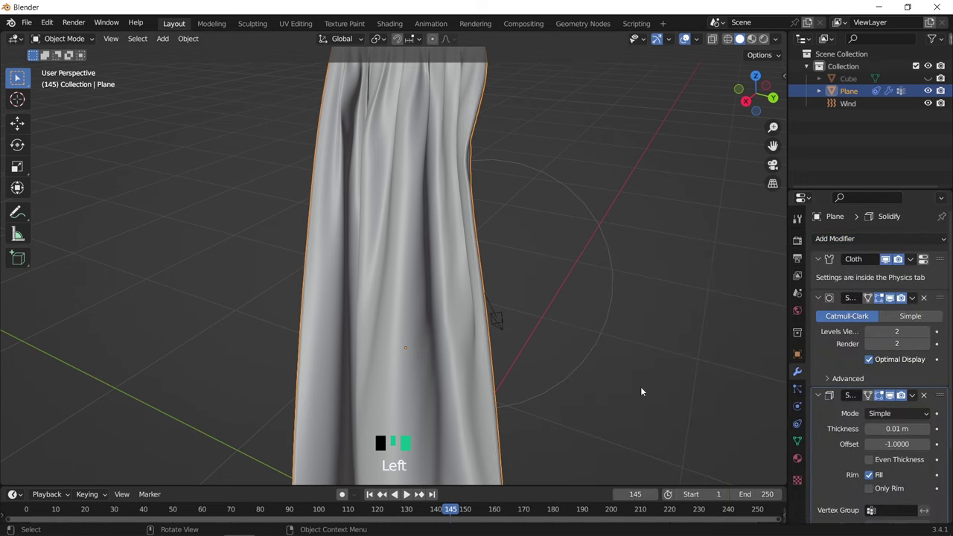
{"action": "middle_click_drag", "start_coordinate": [641, 391], "coordinate": [451, 293]}
{"action": "scroll", "coordinate": [473, 246], "scroll_direction": "up", "scroll_amount": 2}
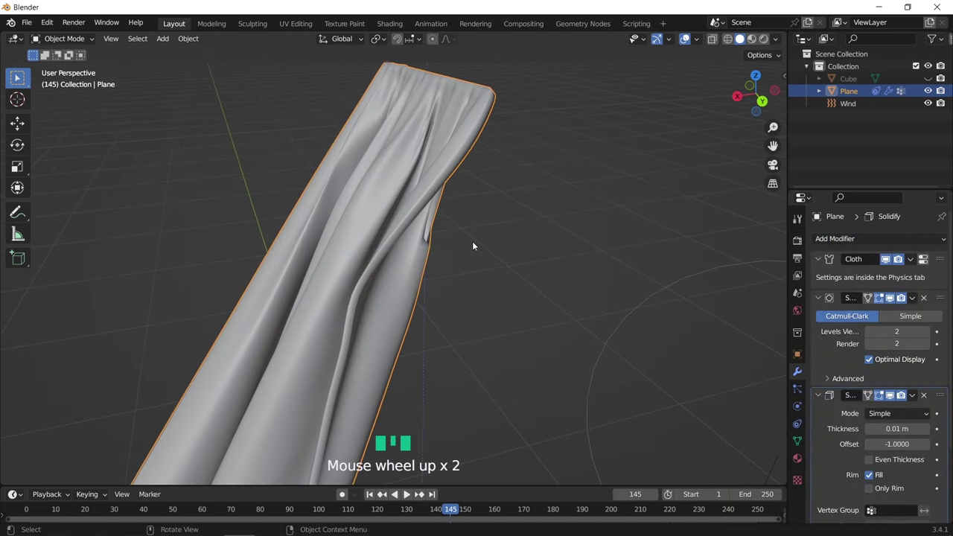
Set the Solidify modifier's thickness to 0.0025 m
{"action": "scroll", "coordinate": [835, 375], "scroll_direction": "down", "scroll_amount": 5}
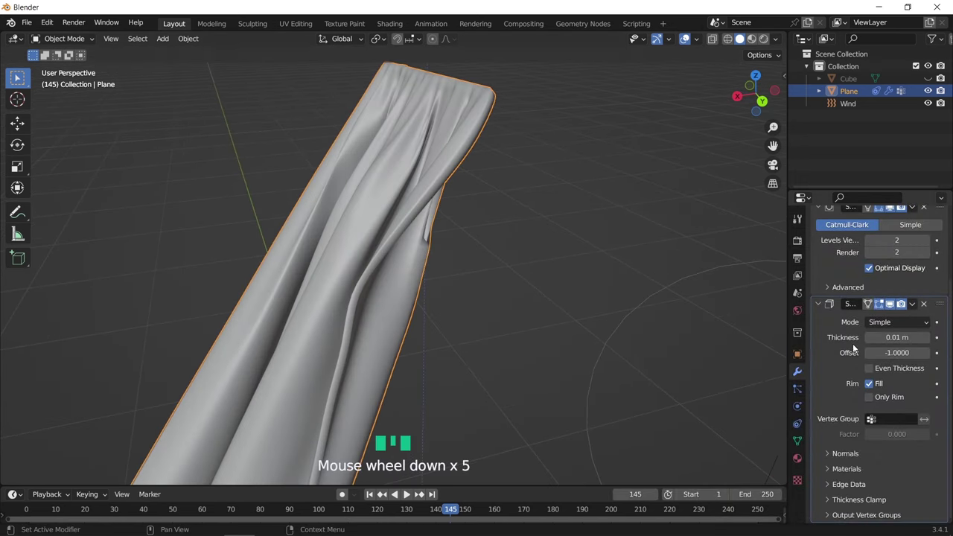
{"action": "left_click", "coordinate": [912, 337]}
{"action": "left_click", "coordinate": [912, 337]}
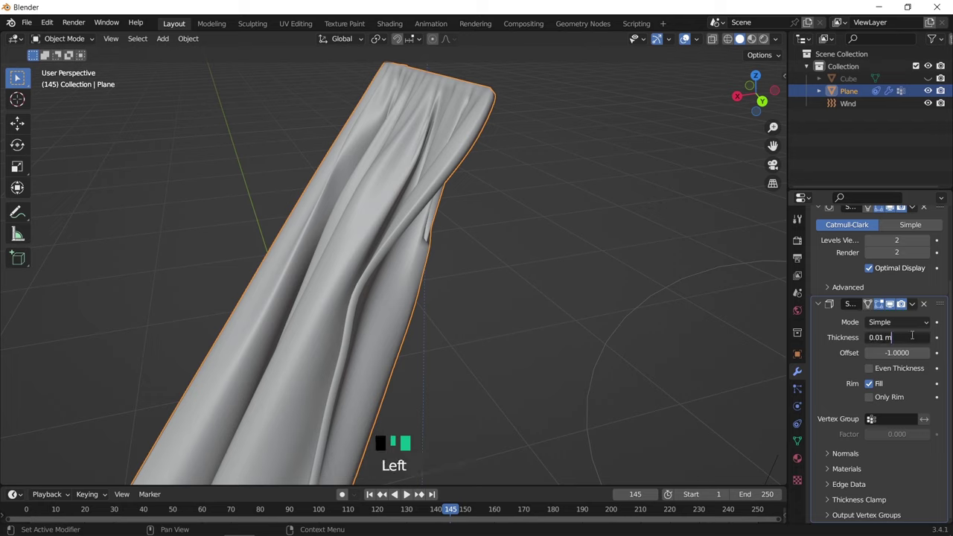
{"action": "key", "text": "BackSpace"}
{"action": "key", "text": "BackSpace"}
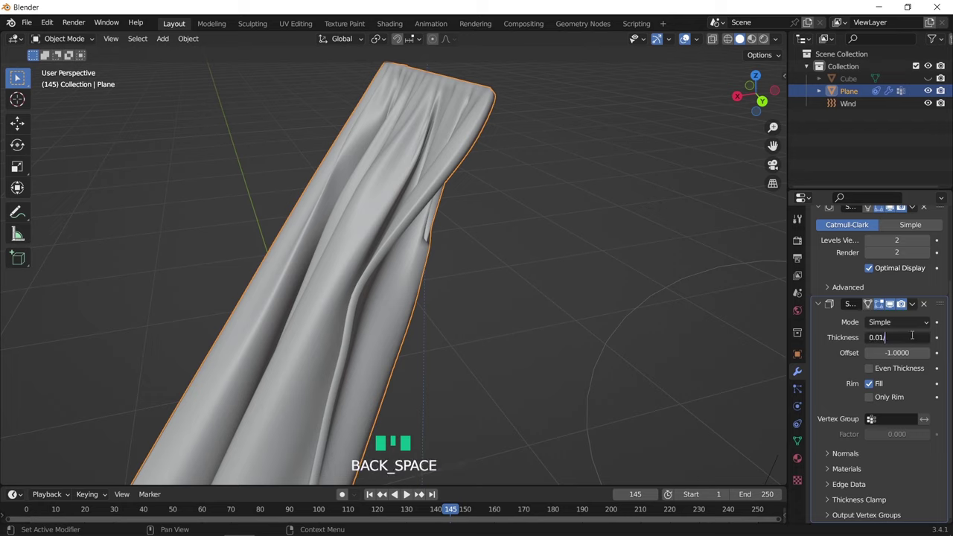
{"action": "key", "text": "BackSpace"}
{"action": "type", "text": "025"}
{"action": "key", "text": "Return"}
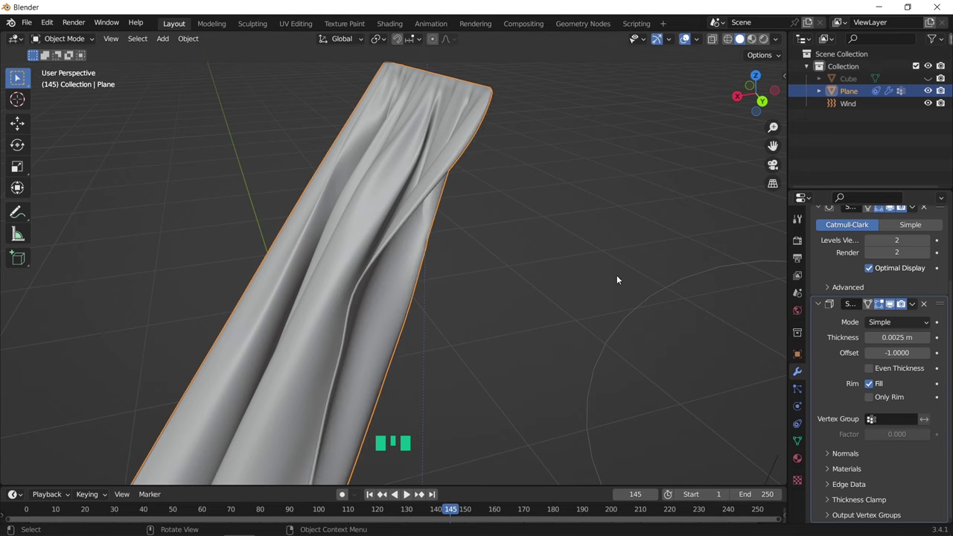
Examine the curtain's folds and thickness from several angles and review its modifier stack
{"action": "scroll", "coordinate": [549, 237], "scroll_direction": "down", "scroll_amount": 2}
{"action": "middle_click_drag", "start_coordinate": [436, 321], "coordinate": [539, 245]}
{"action": "scroll", "coordinate": [525, 332], "scroll_direction": "down", "scroll_amount": 4}
{"action": "left_click", "coordinate": [548, 250]}
{"action": "middle_click_drag", "start_coordinate": [411, 283], "coordinate": [447, 184]}
{"action": "scroll", "coordinate": [464, 226], "scroll_direction": "up", "scroll_amount": 2}
{"action": "left_click", "coordinate": [464, 226]}
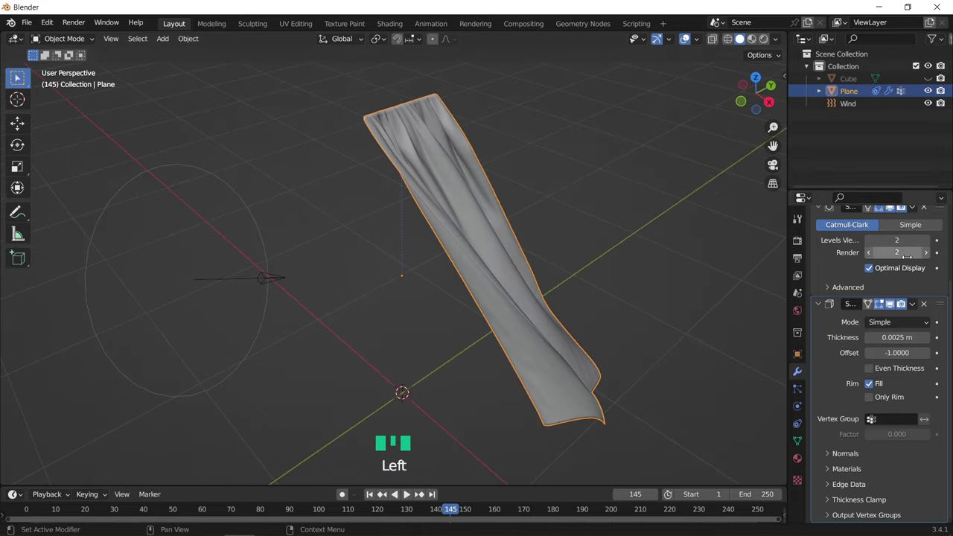
{"action": "scroll", "coordinate": [911, 252], "scroll_direction": "up", "scroll_amount": 3}
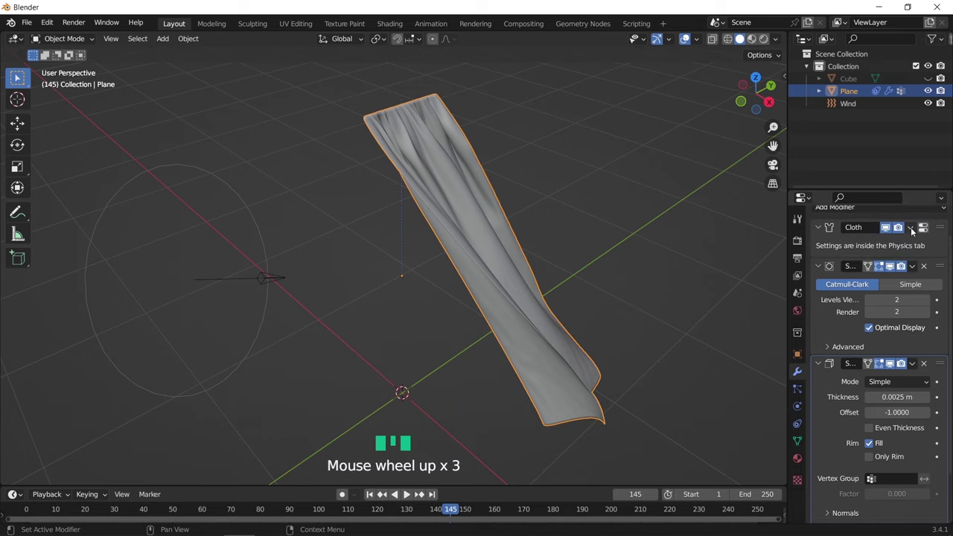